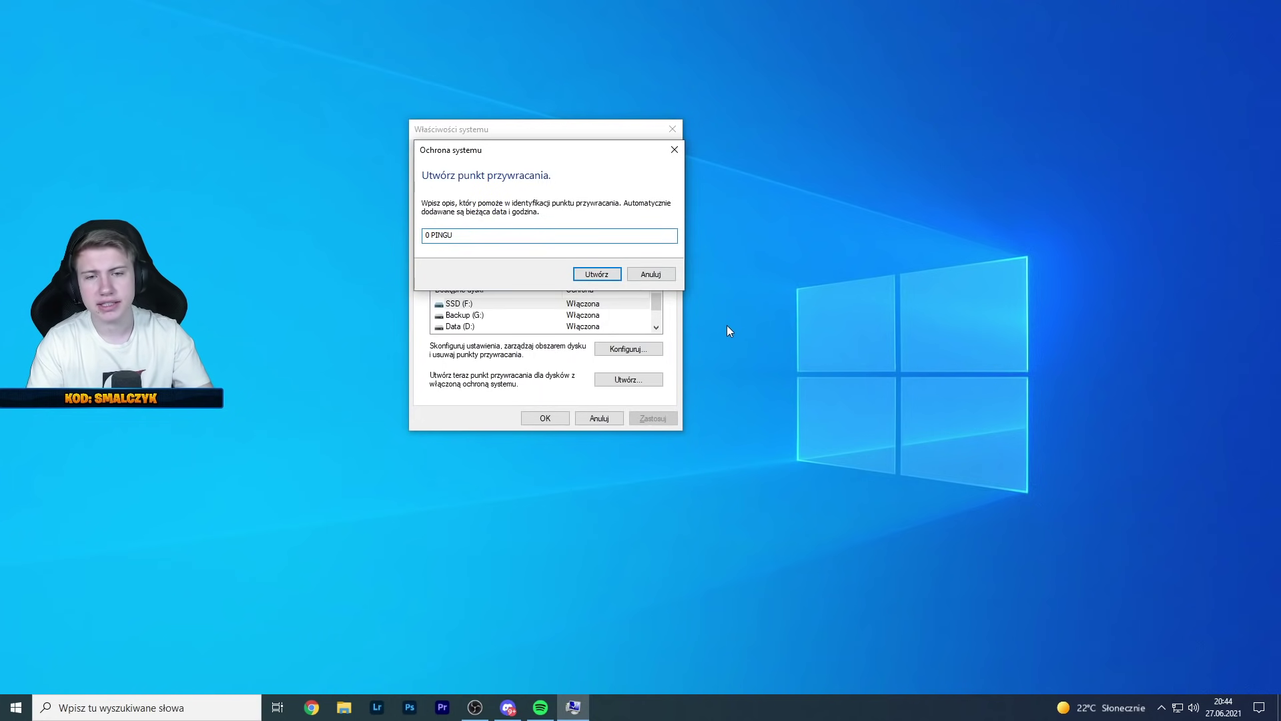
Create the system restore point with the description 0 PINGU and close the system properties
{"action": "left_click", "coordinate": [612, 340]}
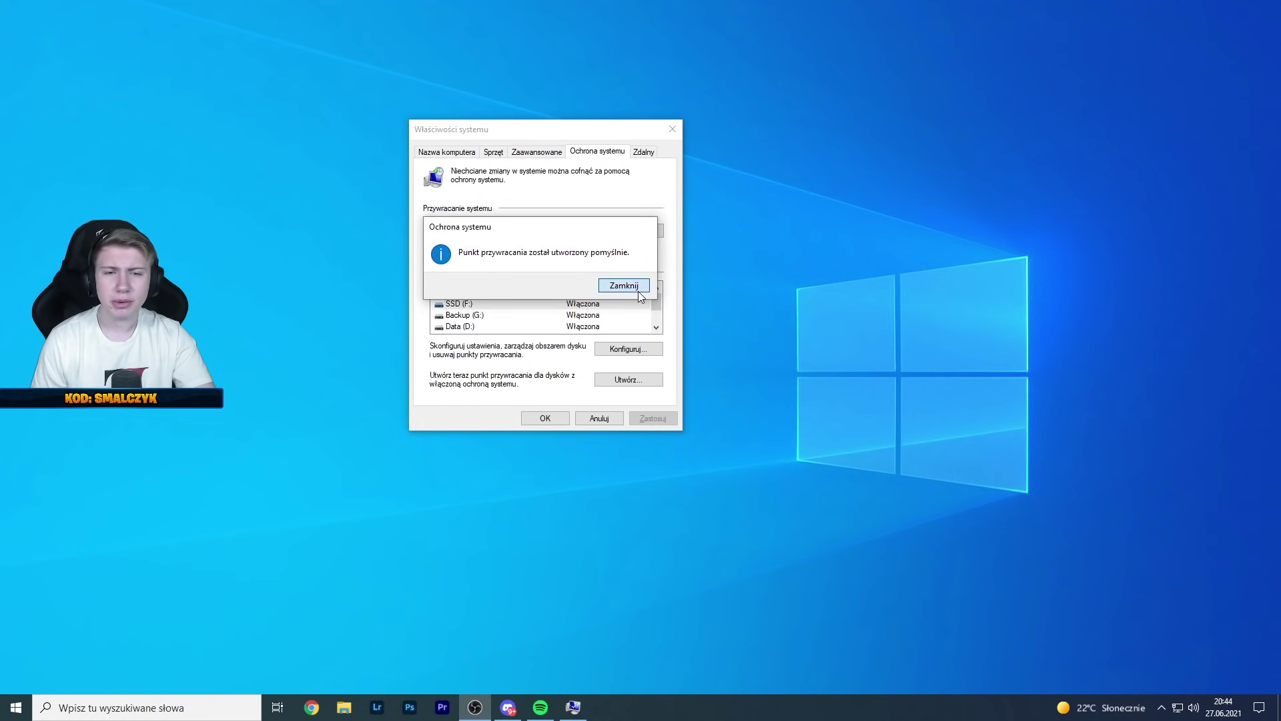
{"action": "left_click", "coordinate": [638, 291]}
{"action": "left_click", "coordinate": [673, 129]}
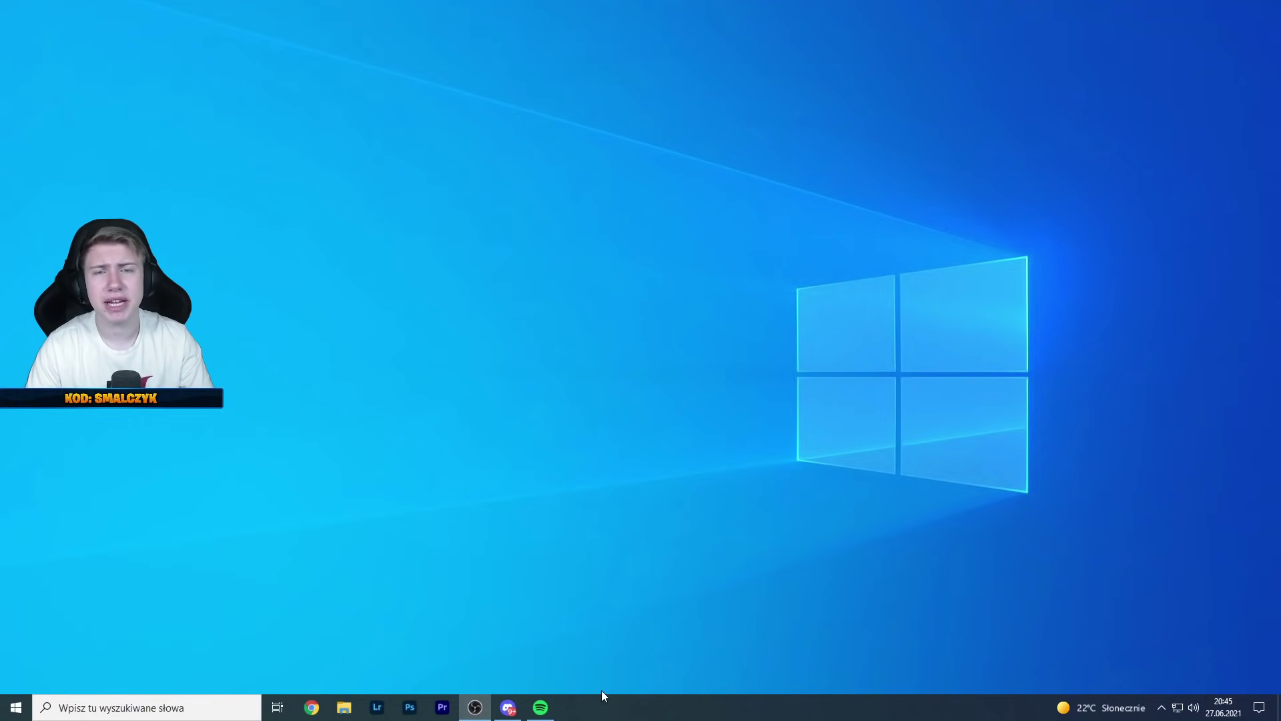
Open the network status settings and set the Ethernet connection's network profile to private (Prywatny)
{"action": "key", "text": "super"}
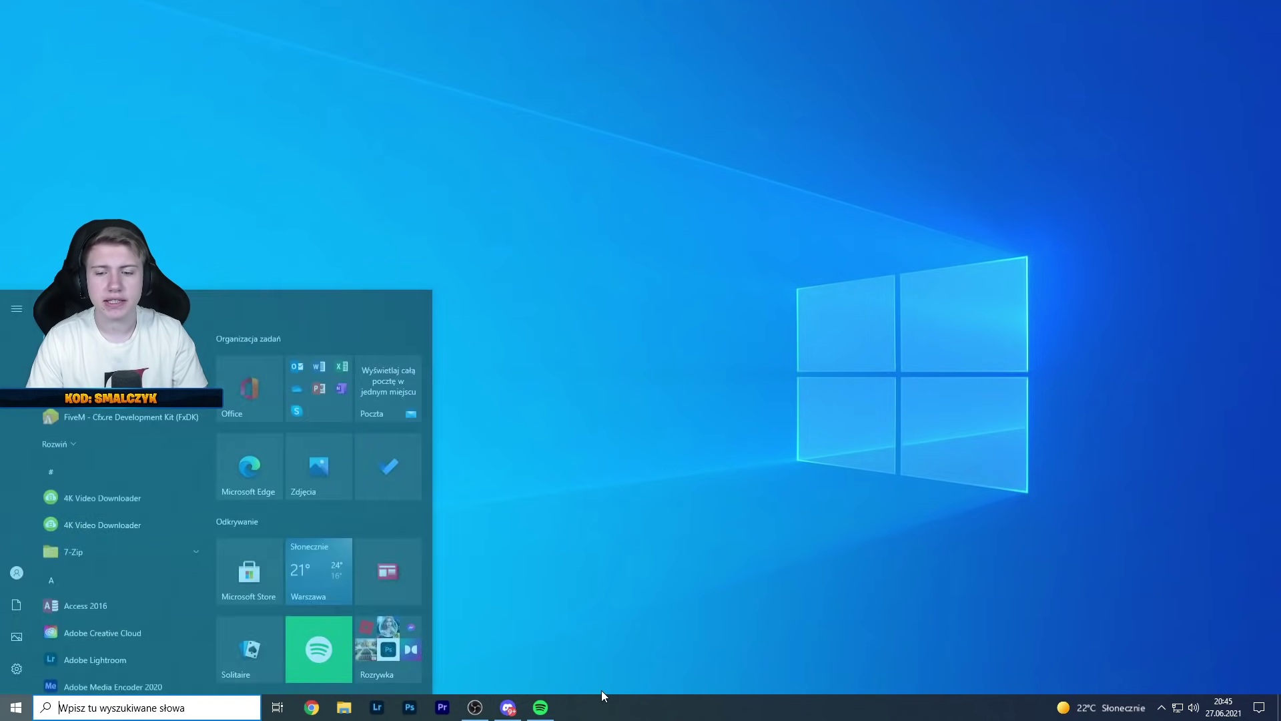
{"action": "type", "text": "stan"}
{"action": "key", "text": "Return"}
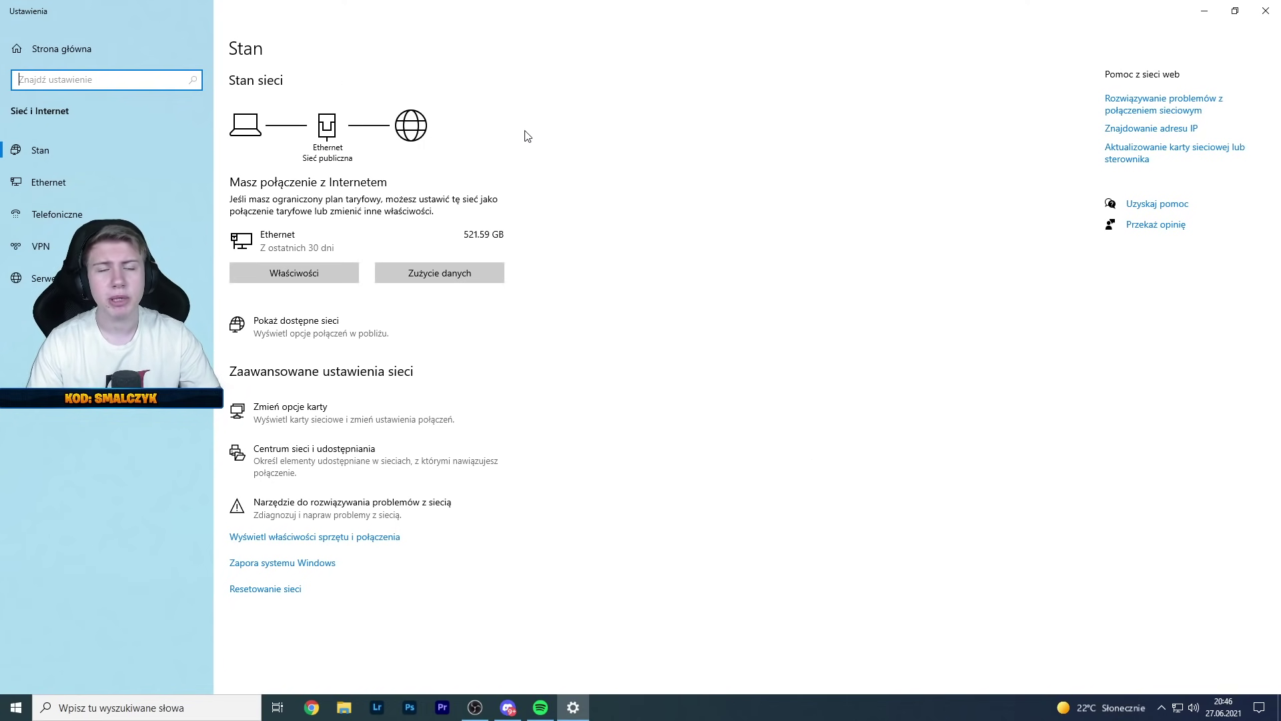
{"action": "left_click", "coordinate": [295, 270]}
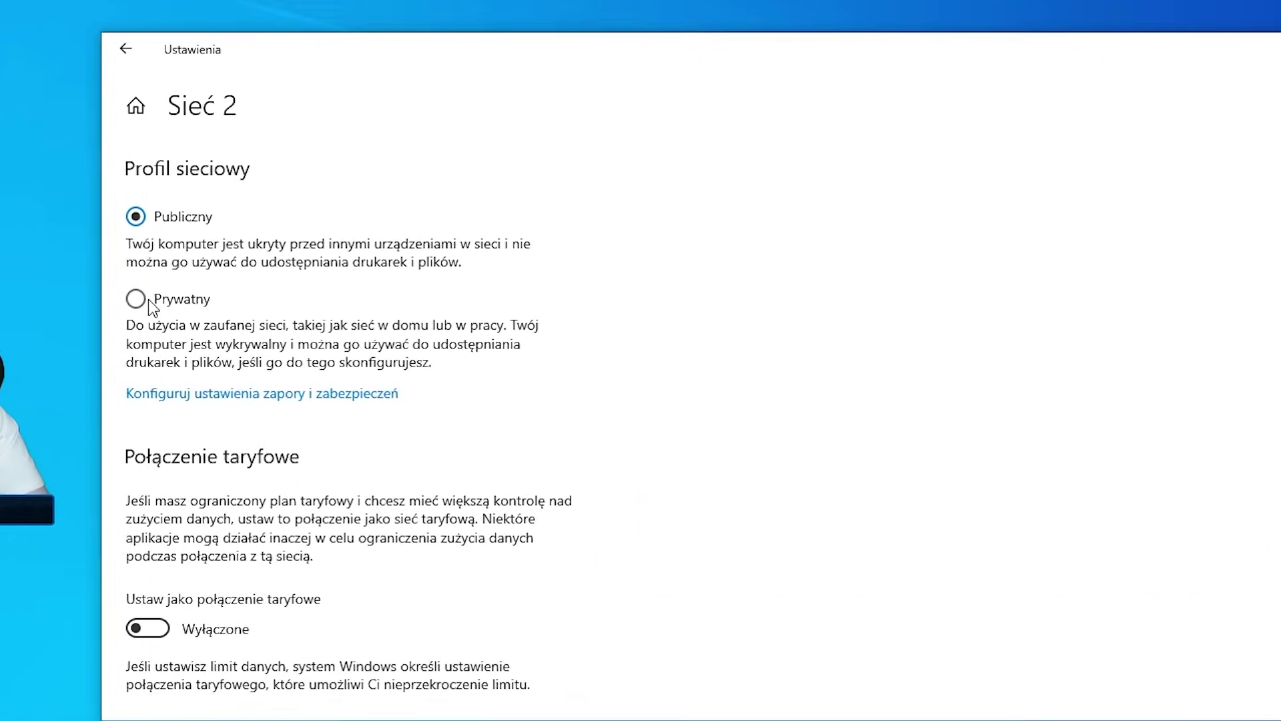
{"action": "left_click", "coordinate": [200, 283]}
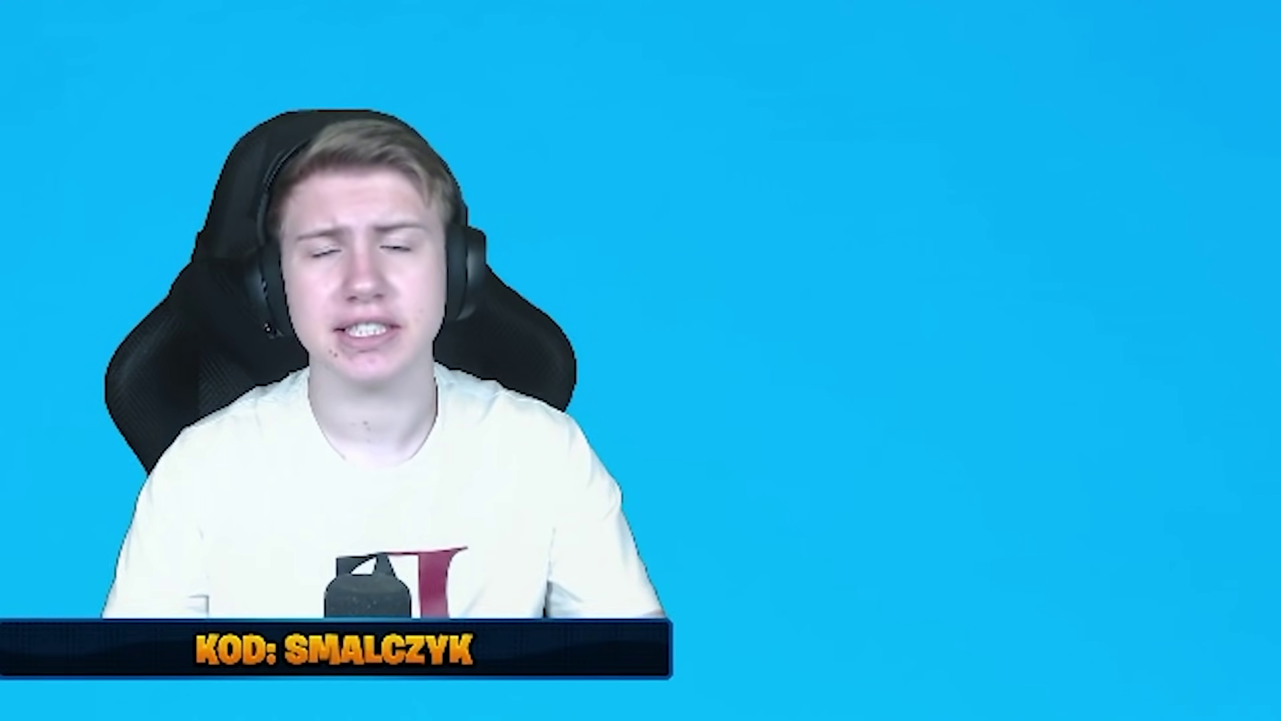
Open Device Manager and bring up the Realtek PCIe GbE Family Controller's properties with permission to change its settings
{"action": "key", "text": "super"}
{"action": "type", "text": "mene"}
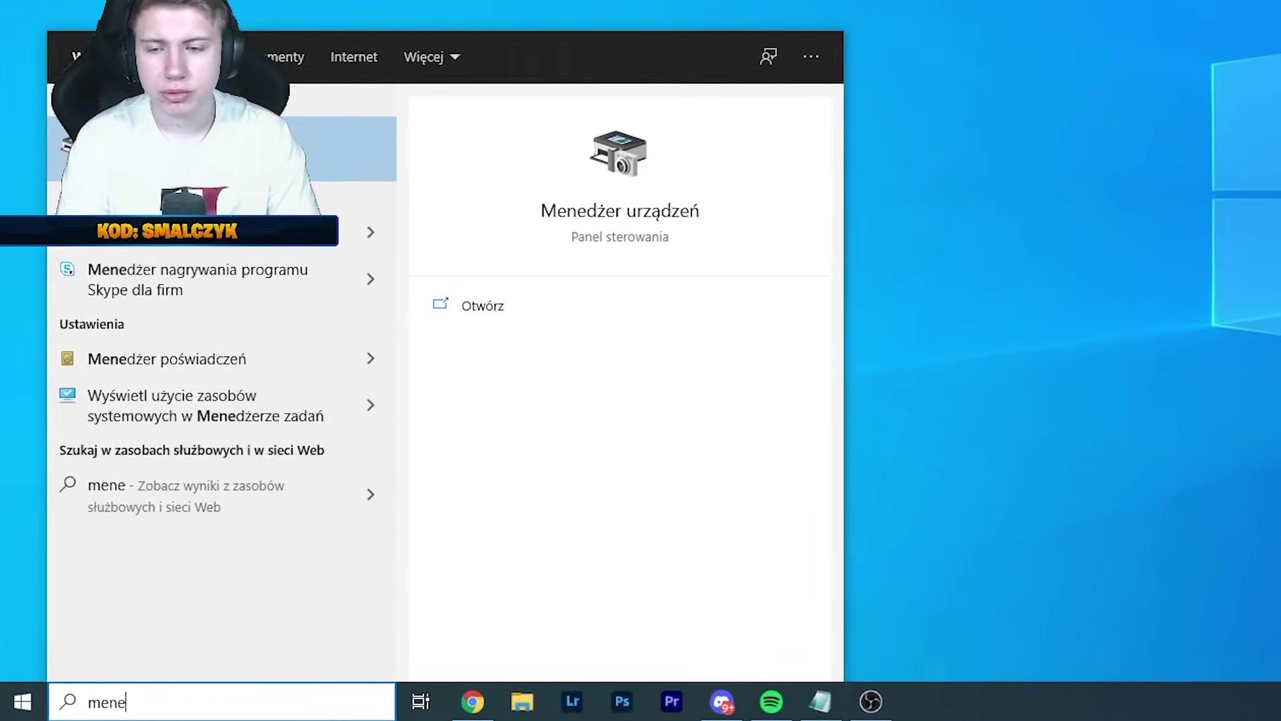
{"action": "key", "text": "Return"}
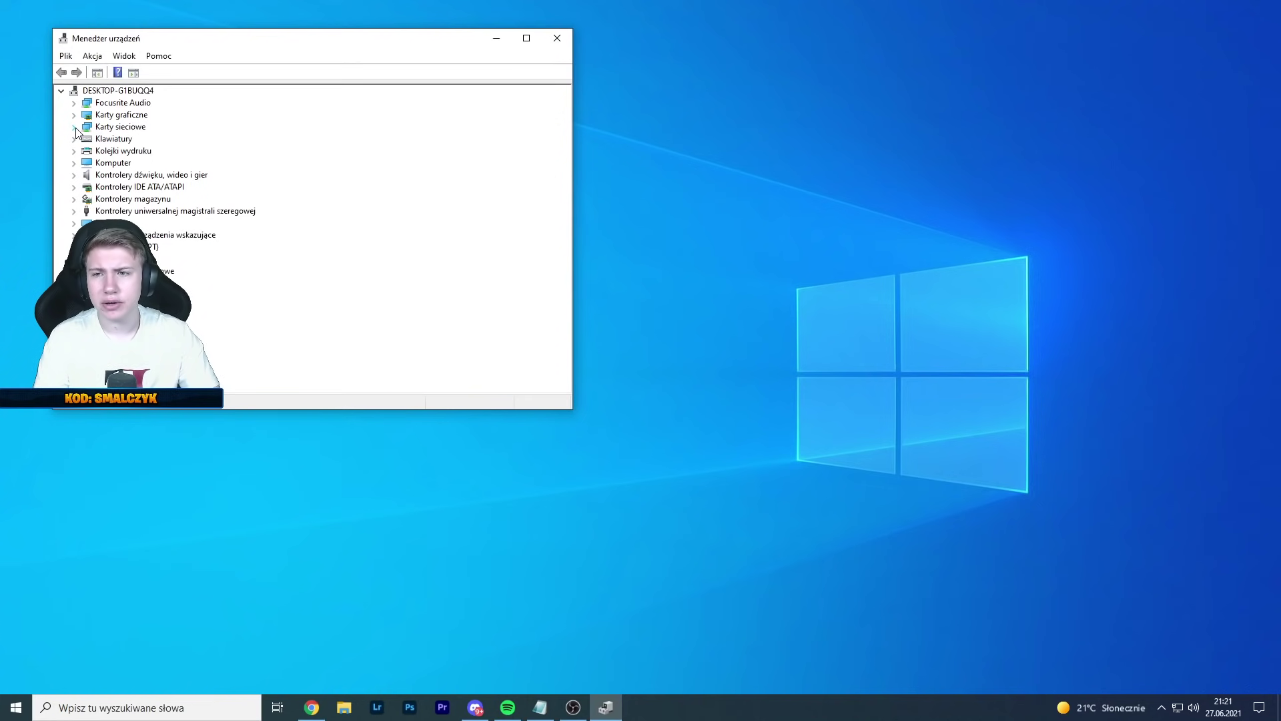
{"action": "left_click", "coordinate": [74, 127]}
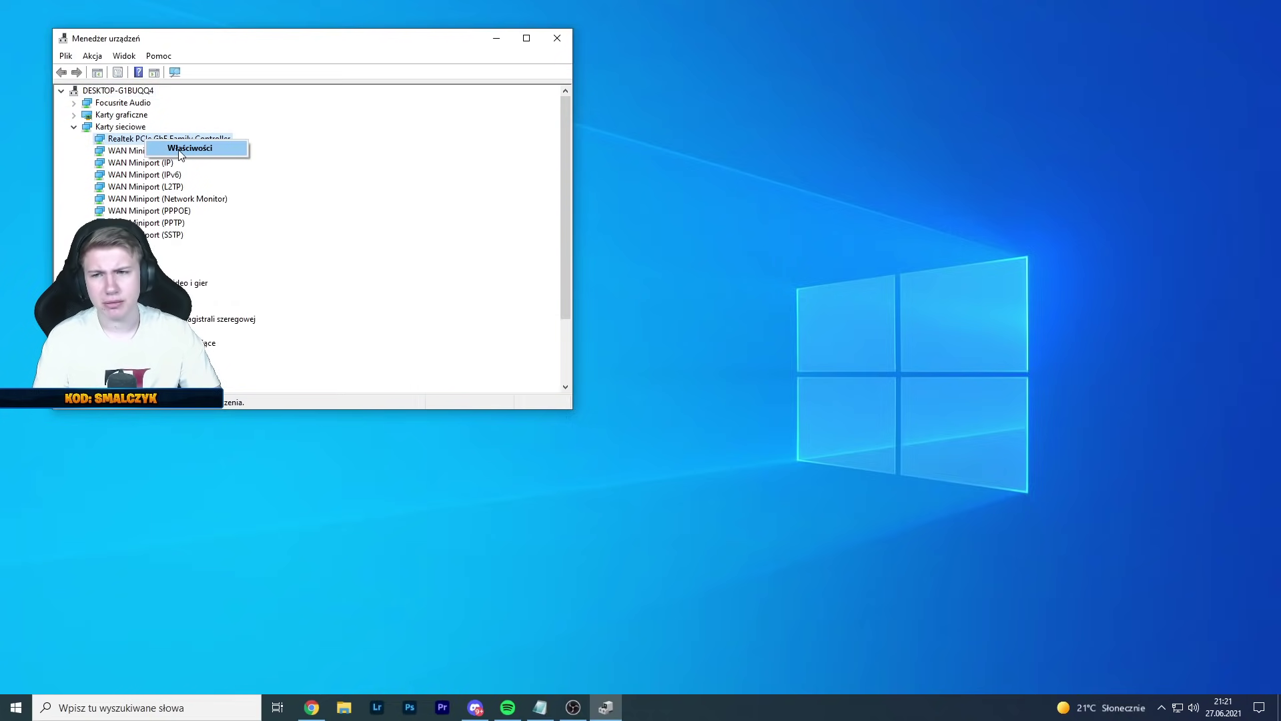
{"action": "left_click", "coordinate": [181, 149]}
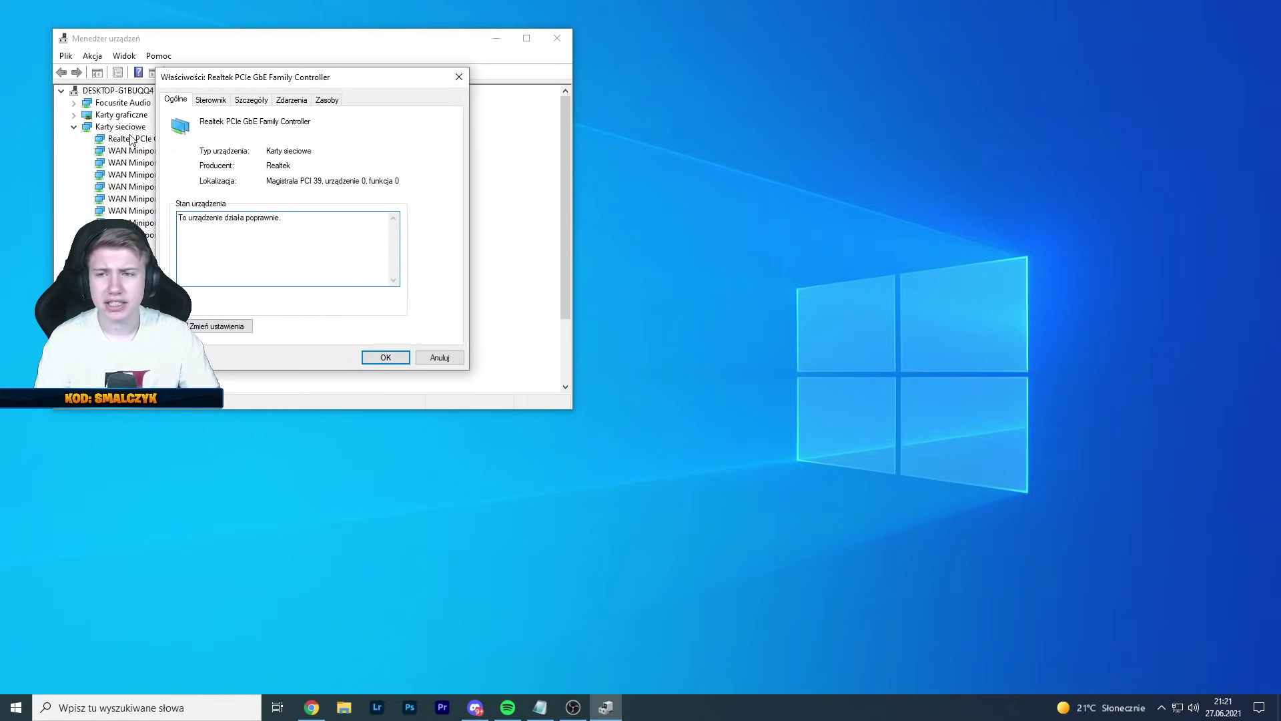
{"action": "left_click", "coordinate": [216, 327]}
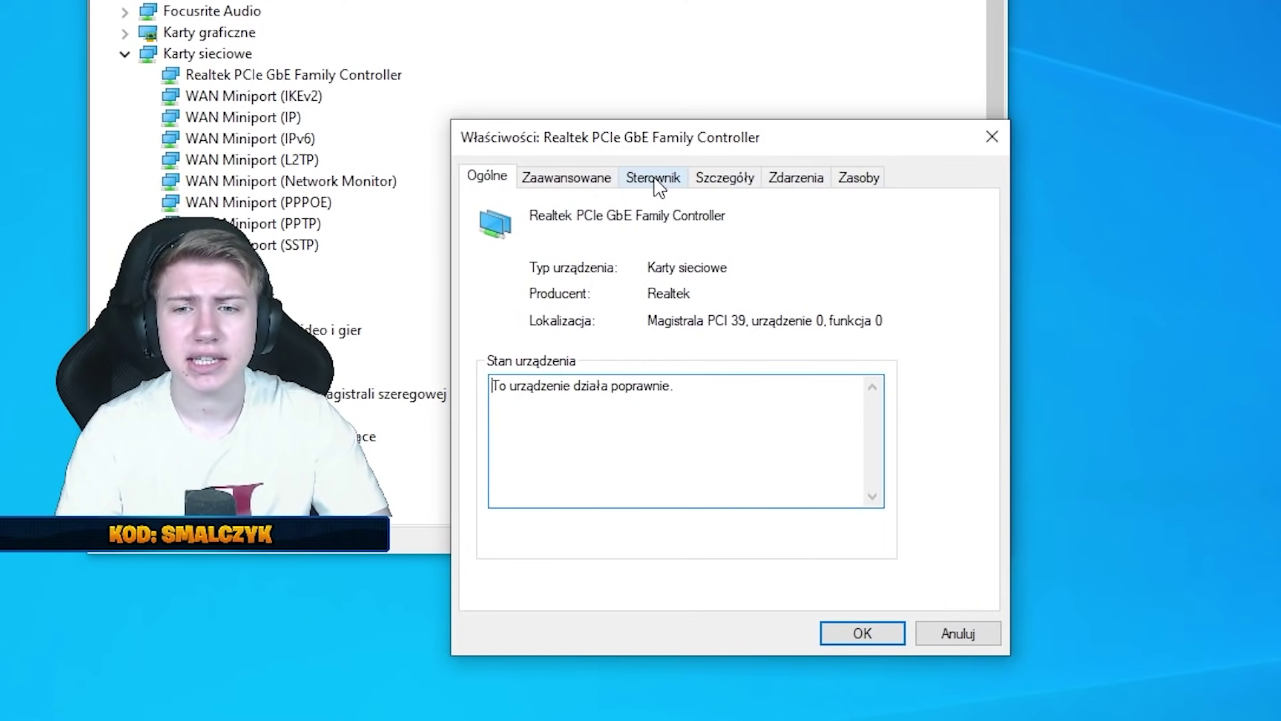
Start a driver update for the Realtek network adapter using the automatic driver search
{"action": "left_click", "coordinate": [652, 191]}
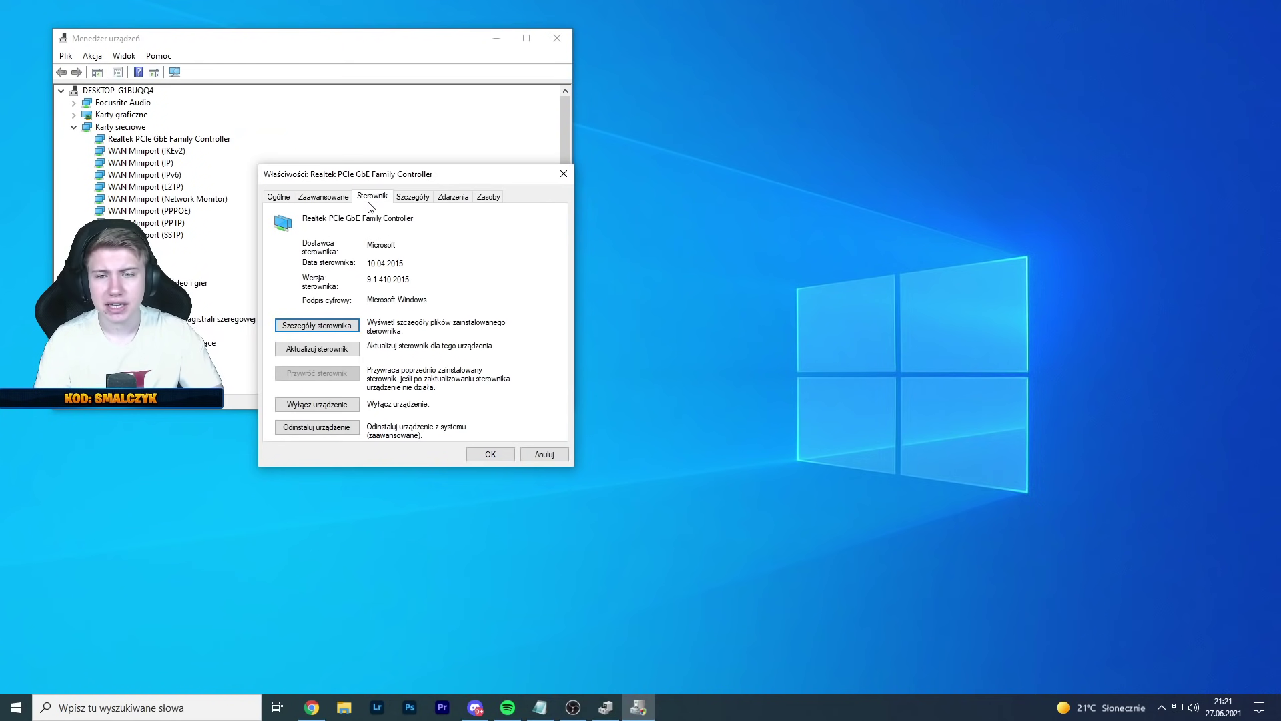
{"action": "left_click", "coordinate": [322, 353]}
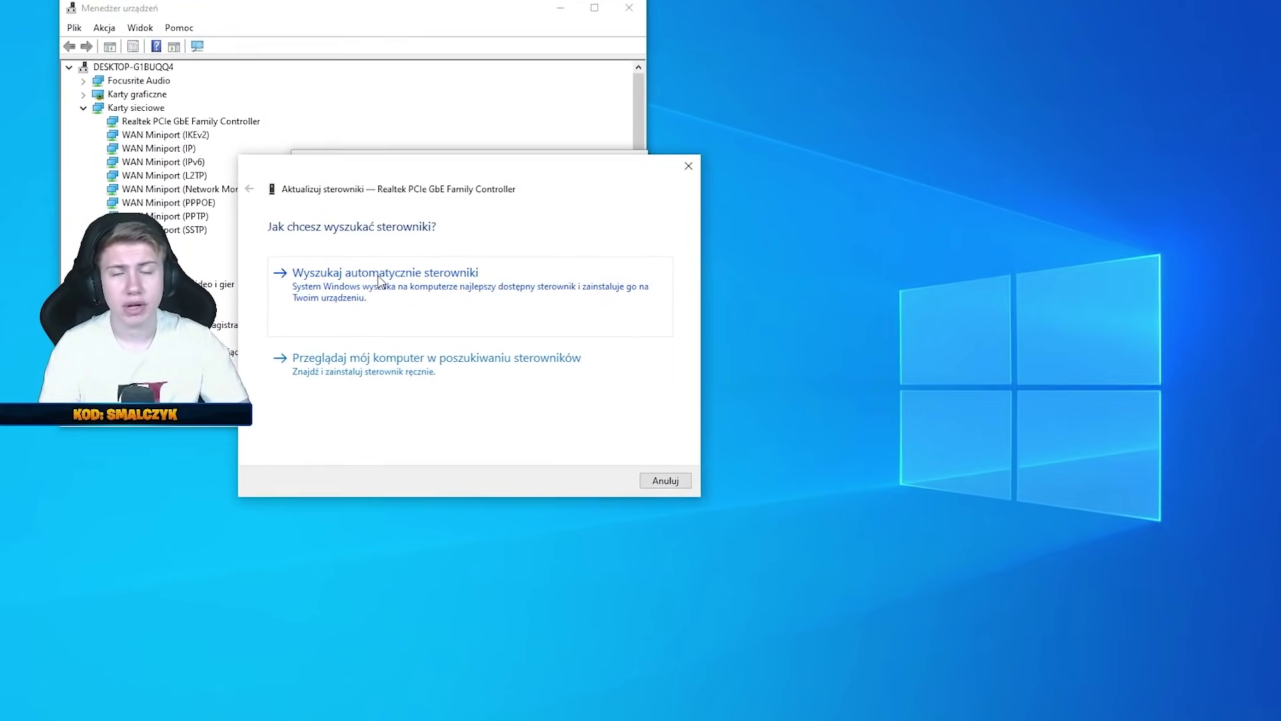
{"action": "left_click", "coordinate": [326, 268]}
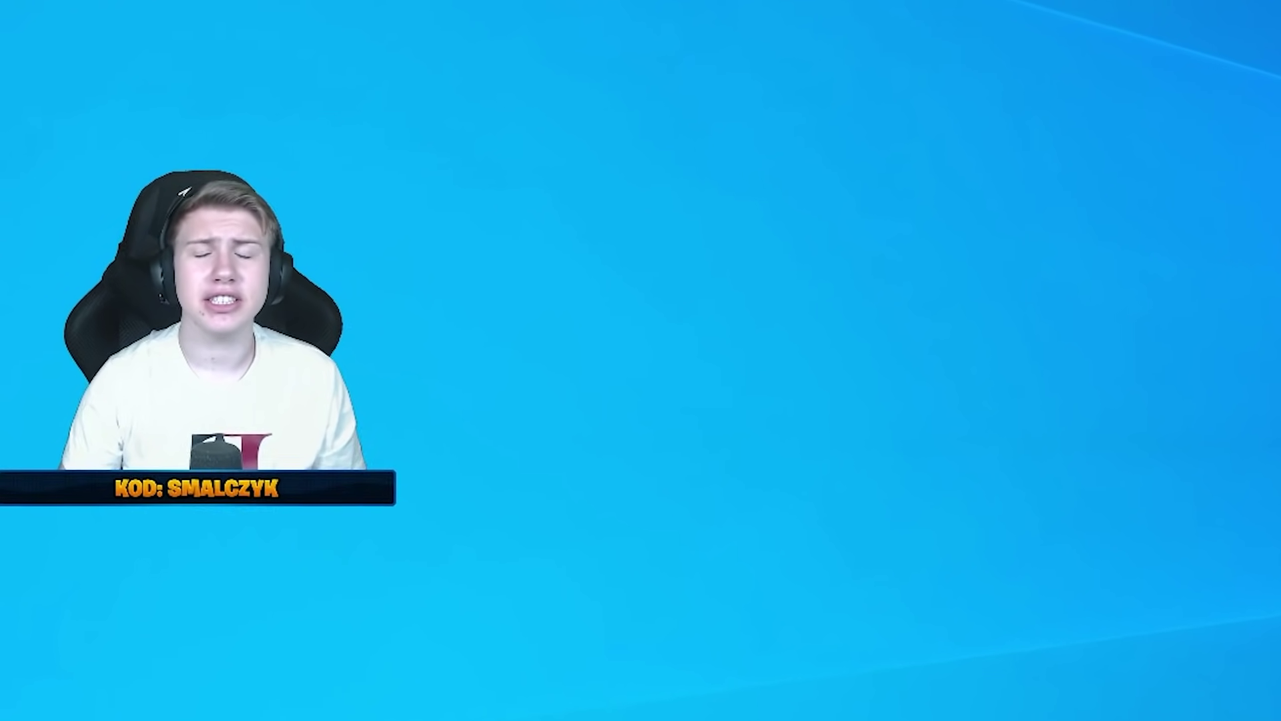
Open the Delivery Optimization settings and turn off downloading files from other computers
{"action": "key", "text": "super"}
{"action": "type", "text": "opty"}
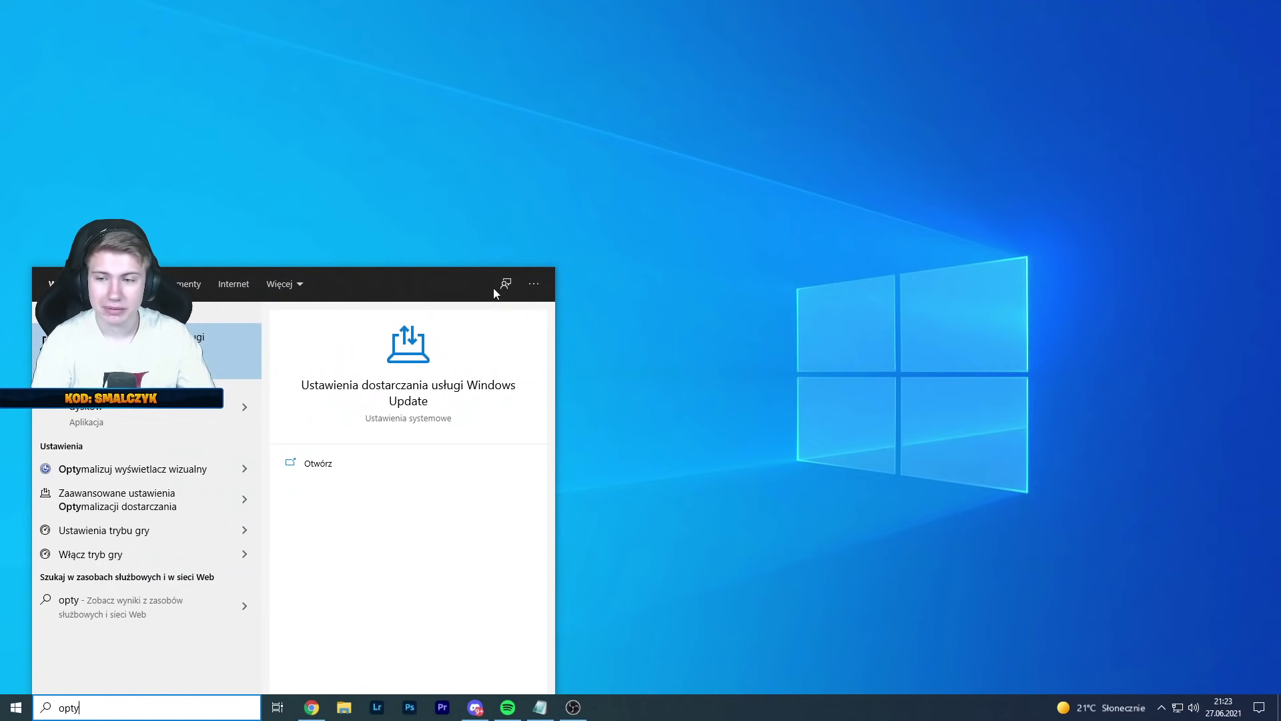
{"action": "key", "text": "Return"}
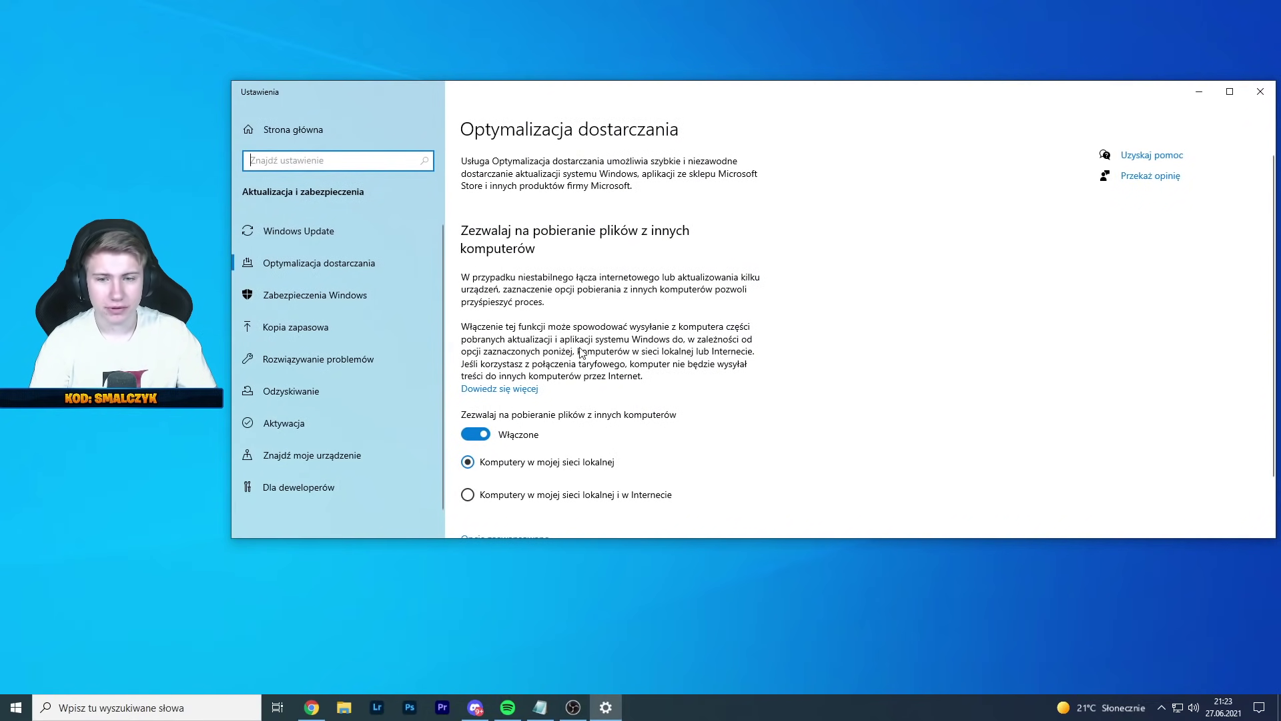
{"action": "scroll", "coordinate": [540, 287], "scroll_direction": "down", "scroll_amount": 2}
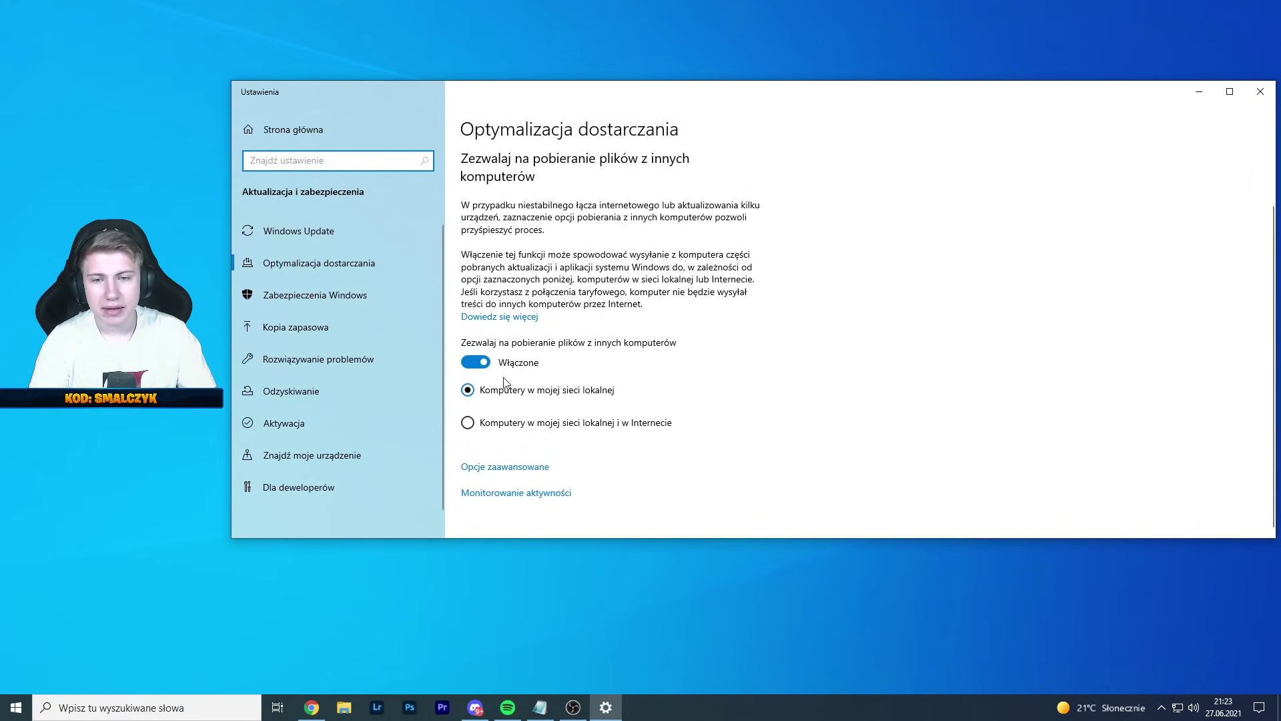
{"action": "left_click", "coordinate": [483, 361]}
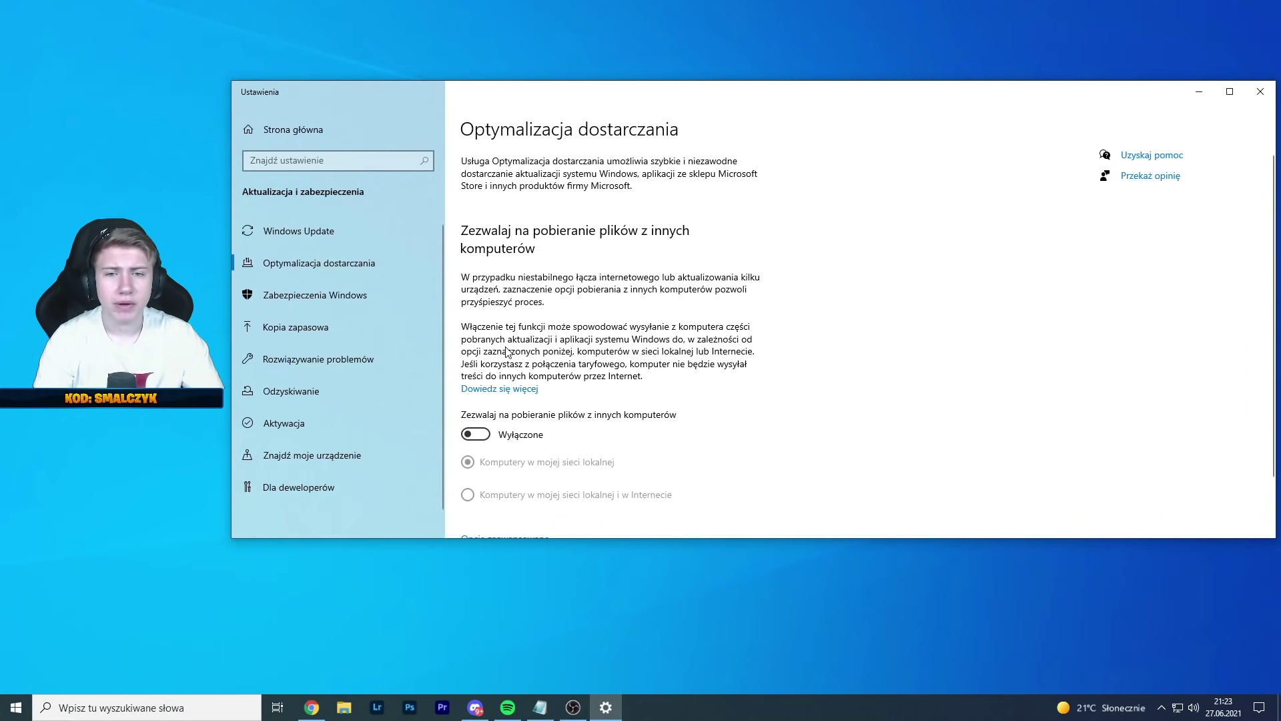
In the Delivery Optimization advanced options, limit downloads by percentage of measured bandwidth, with background and foreground updates at 5%
{"action": "scroll", "coordinate": [509, 480], "scroll_direction": "down", "scroll_amount": 2}
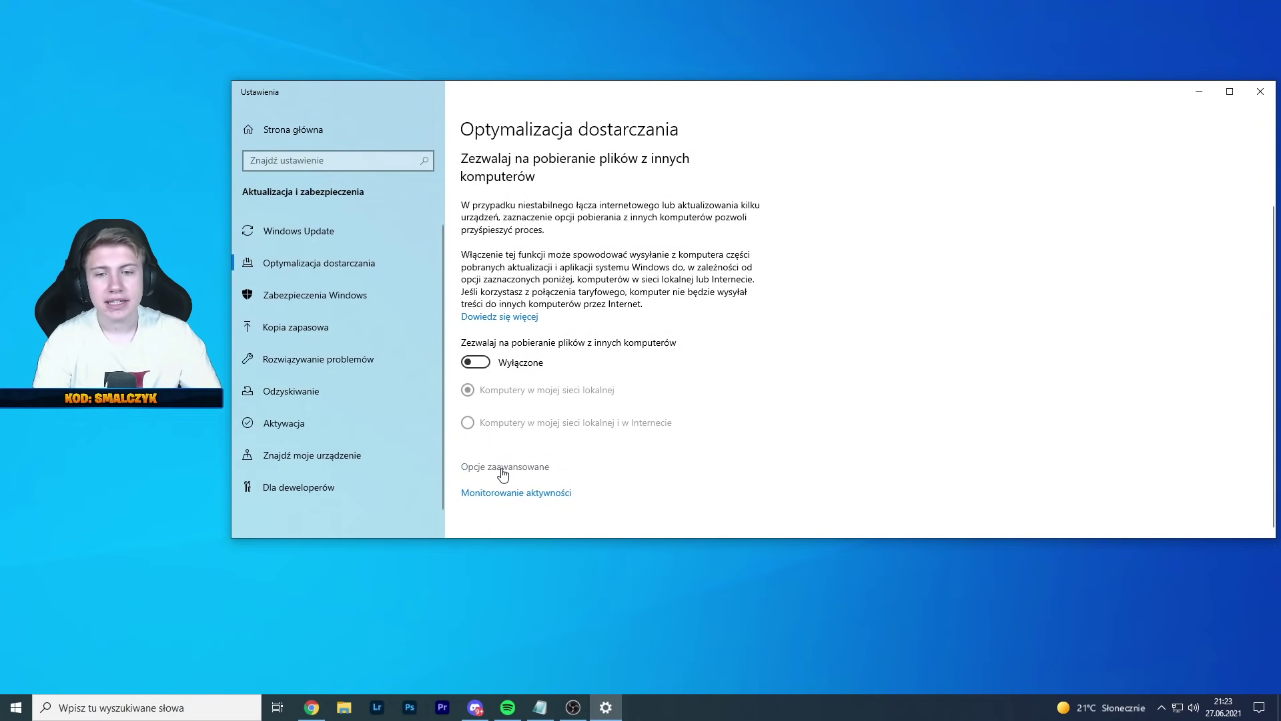
{"action": "left_click", "coordinate": [503, 467]}
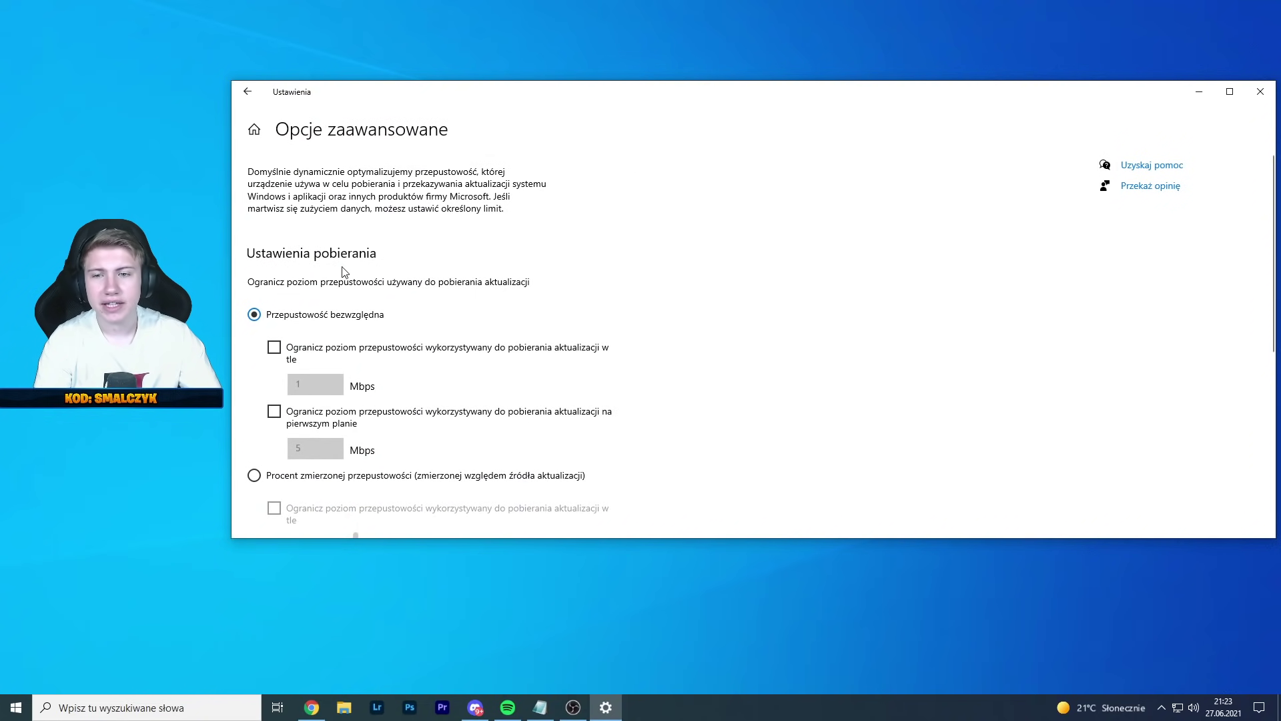
{"action": "scroll", "coordinate": [344, 271], "scroll_direction": "down", "scroll_amount": 5}
{"action": "left_click", "coordinate": [327, 300]}
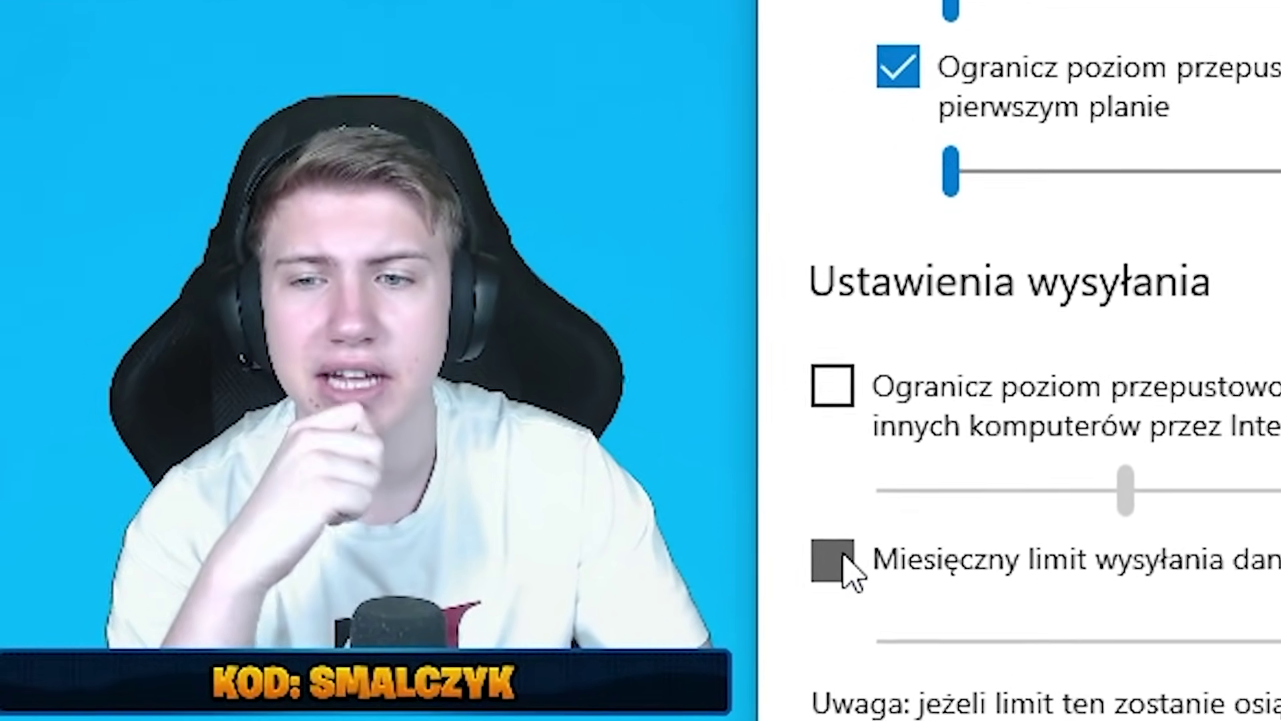
Enable both upload limits, setting the upload bandwidth to 5% and the monthly upload limit to 67 GB
{"action": "left_click", "coordinate": [669, 503]}
{"action": "left_click", "coordinate": [886, 392]}
{"action": "left_click_drag", "start_coordinate": [1199, 504], "coordinate": [1149, 515]}
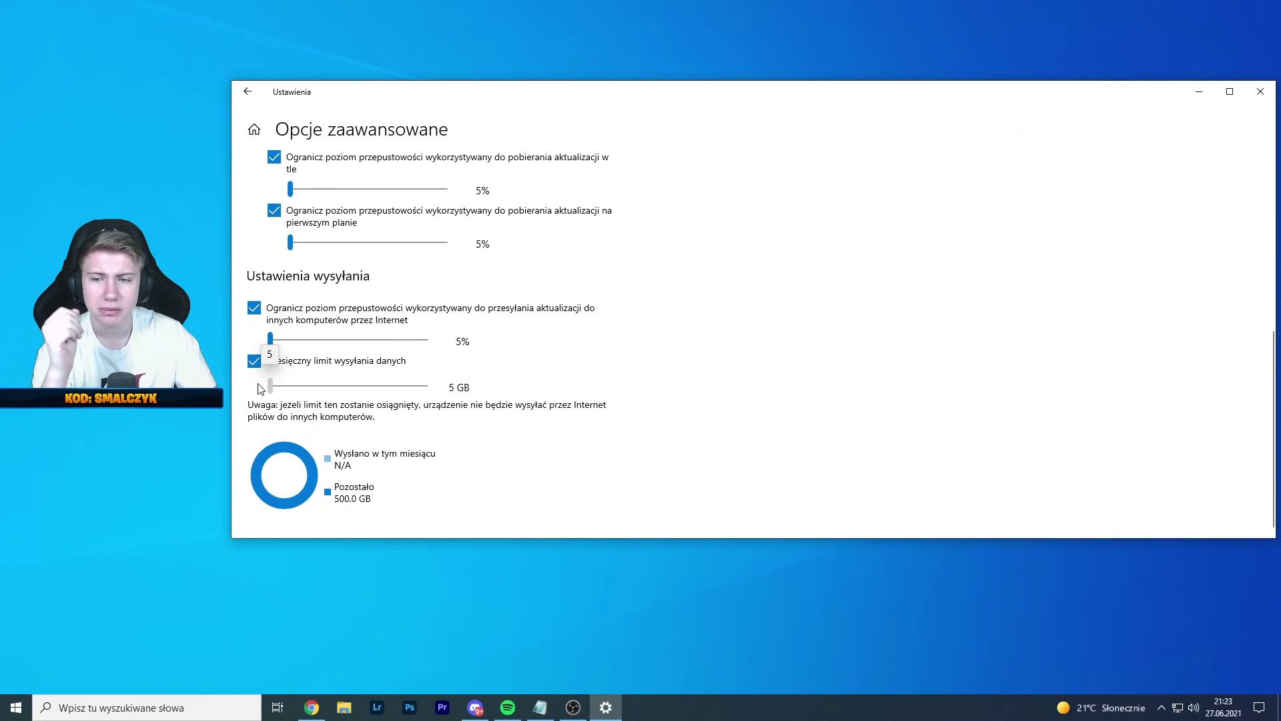
{"action": "left_click_drag", "start_coordinate": [272, 382], "coordinate": [345, 385]}
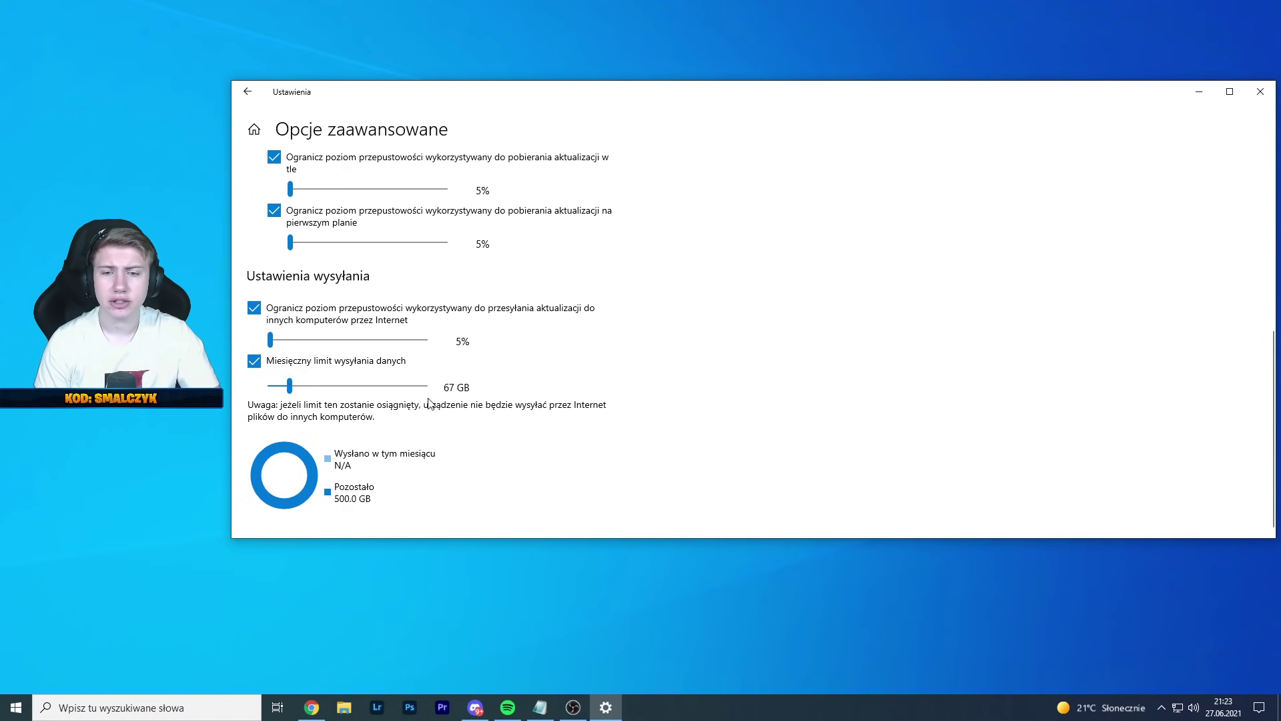
Switch the download limit type to absolute bandwidth (Przepustowość bezwzględna) and clear the upload limits
{"action": "scroll", "coordinate": [344, 379], "scroll_direction": "up", "scroll_amount": 4}
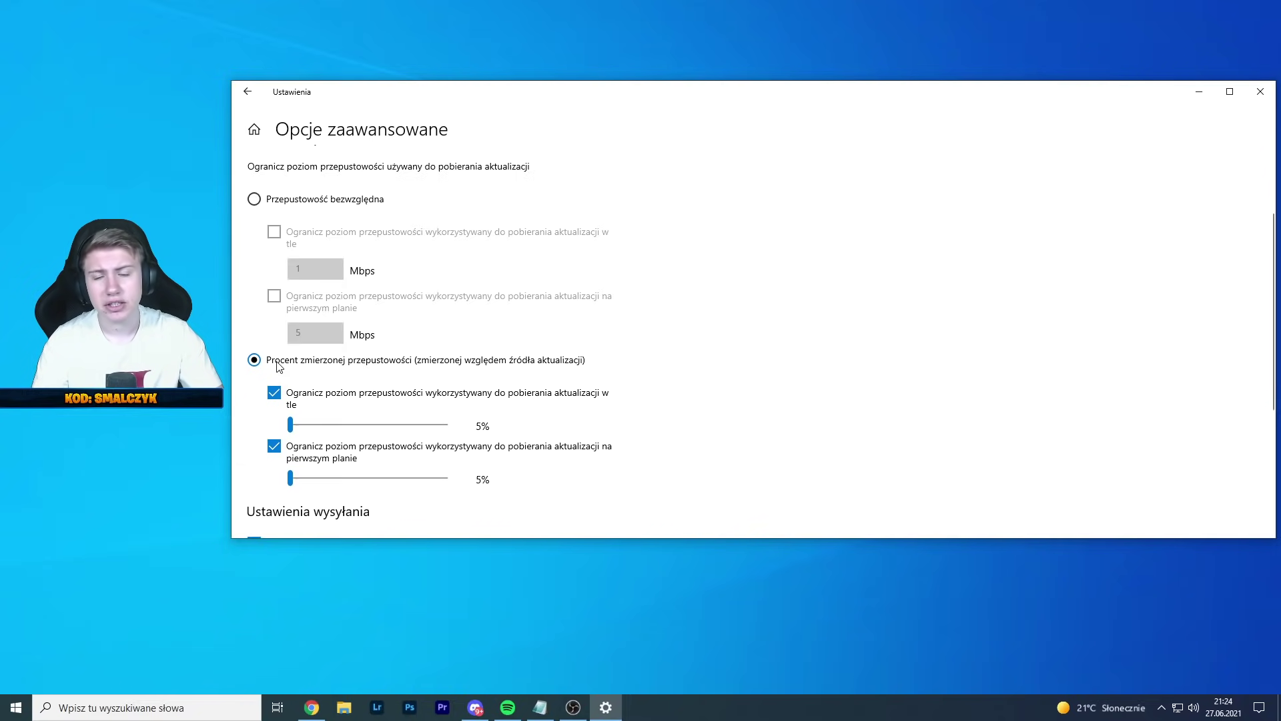
{"action": "left_click", "coordinate": [298, 216]}
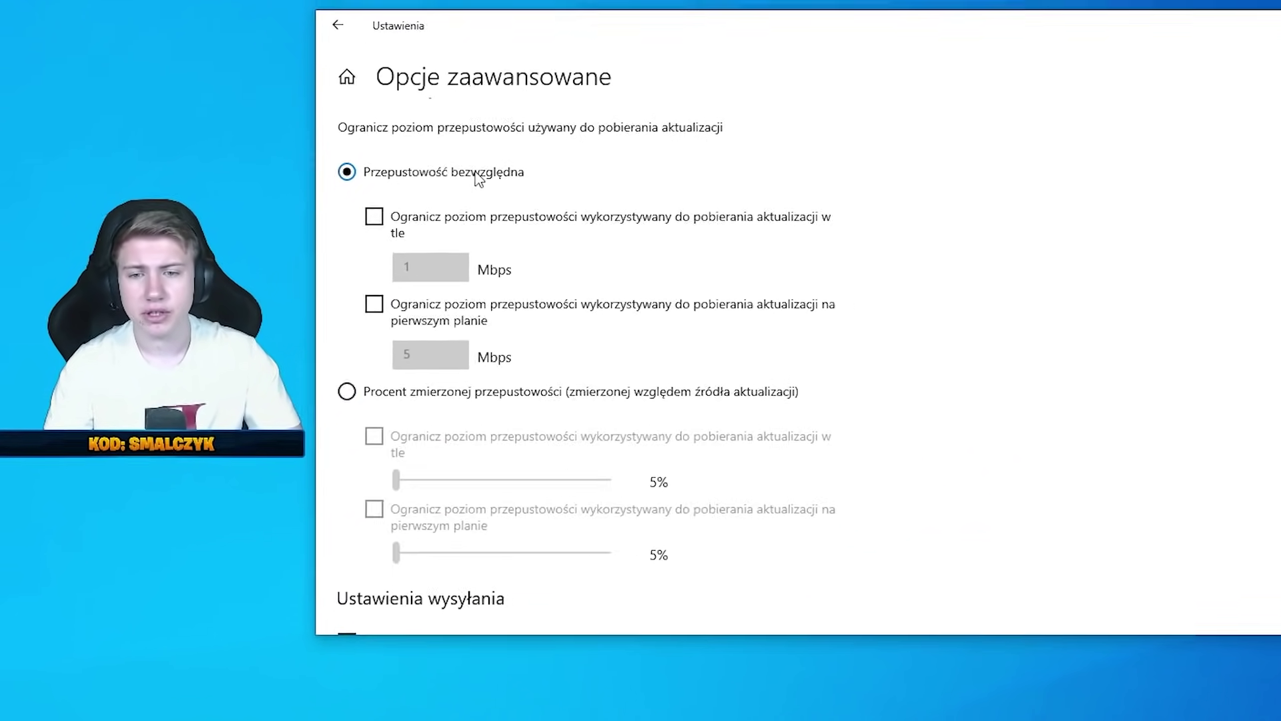
{"action": "scroll", "coordinate": [474, 167], "scroll_direction": "down", "scroll_amount": 5}
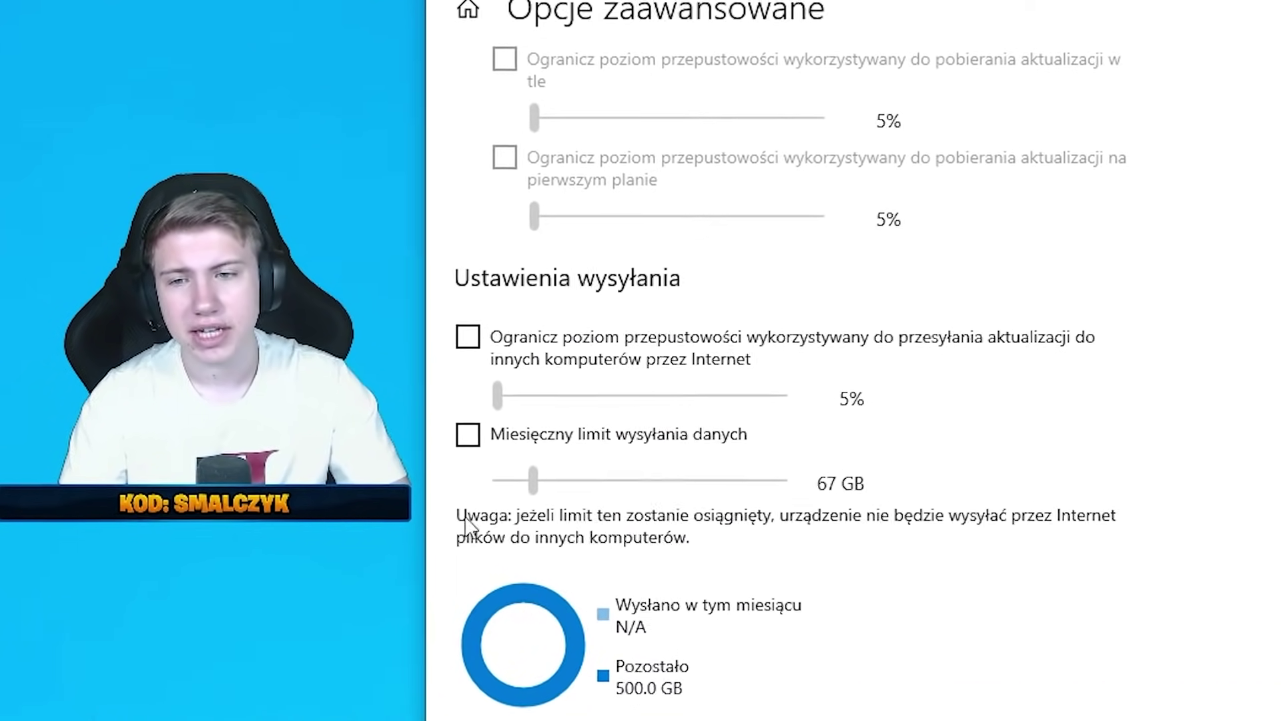
Select percentage of measured bandwidth and enable the background download, foreground download and upload bandwidth limits
{"action": "scroll", "coordinate": [598, 212], "scroll_direction": "up", "scroll_amount": 10}
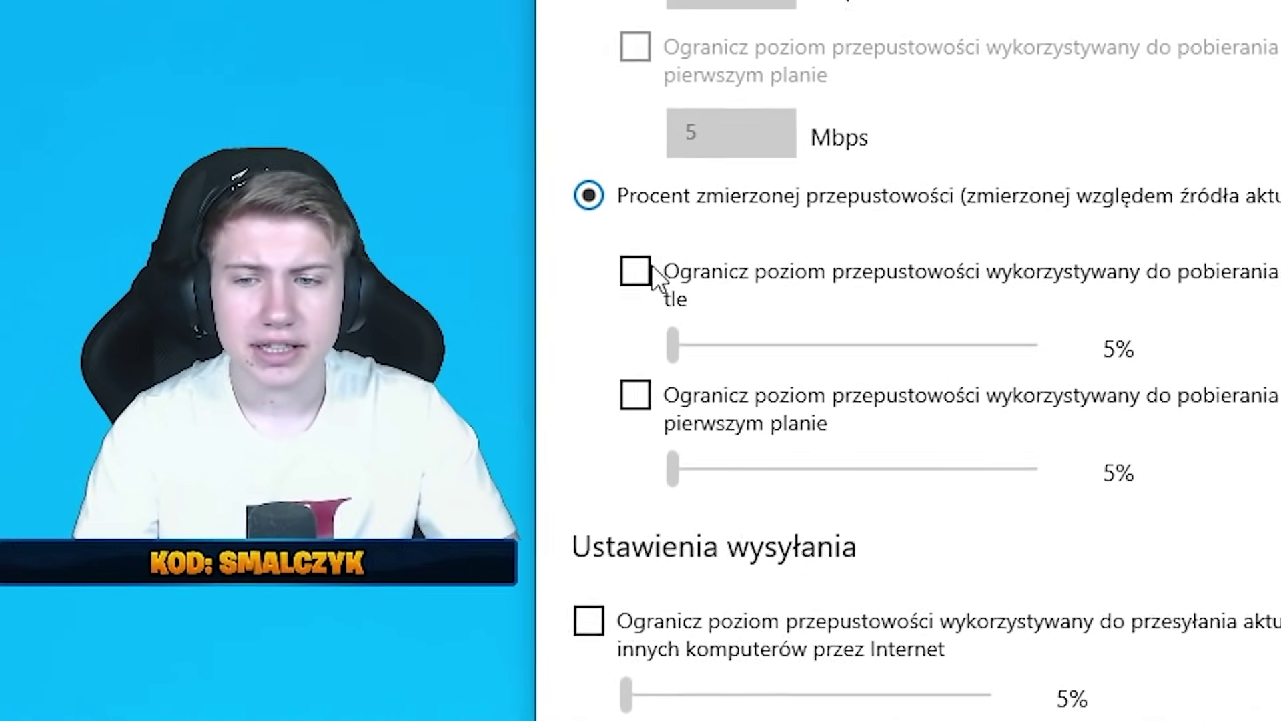
{"action": "left_click", "coordinate": [636, 271]}
{"action": "left_click", "coordinate": [635, 395]}
{"action": "left_click", "coordinate": [589, 621]}
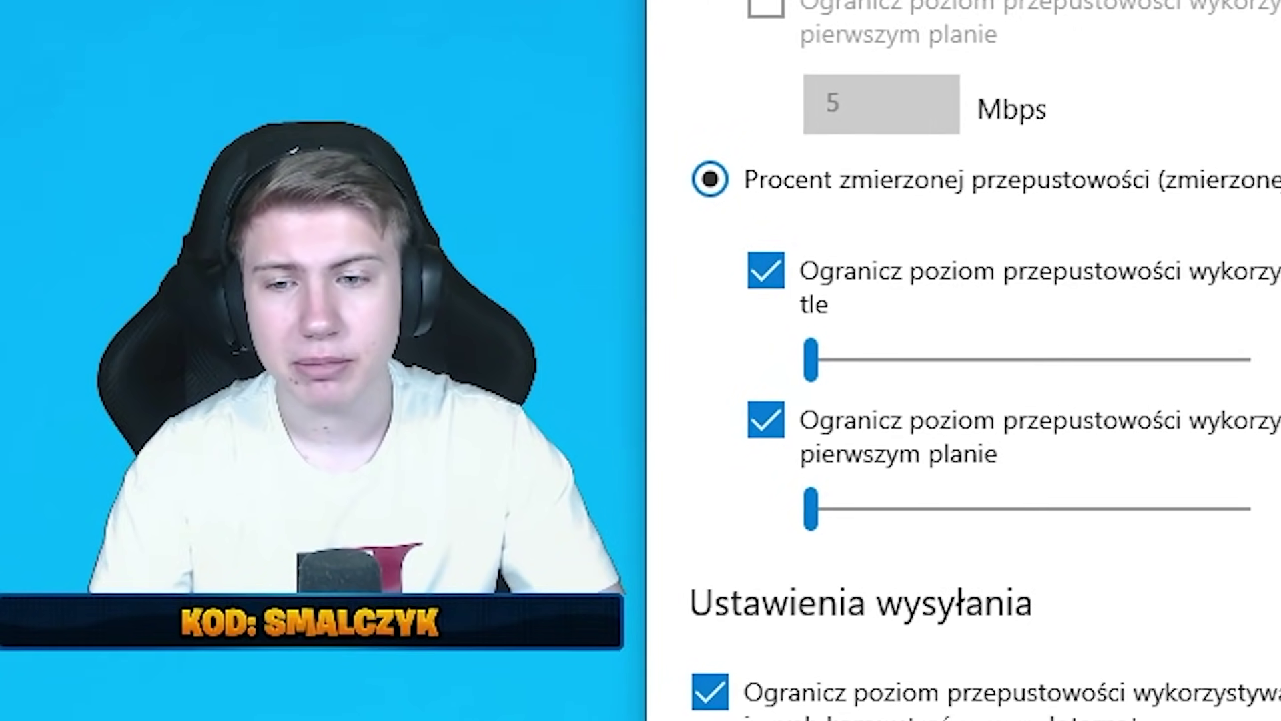
{"action": "left_click", "coordinate": [746, 531]}
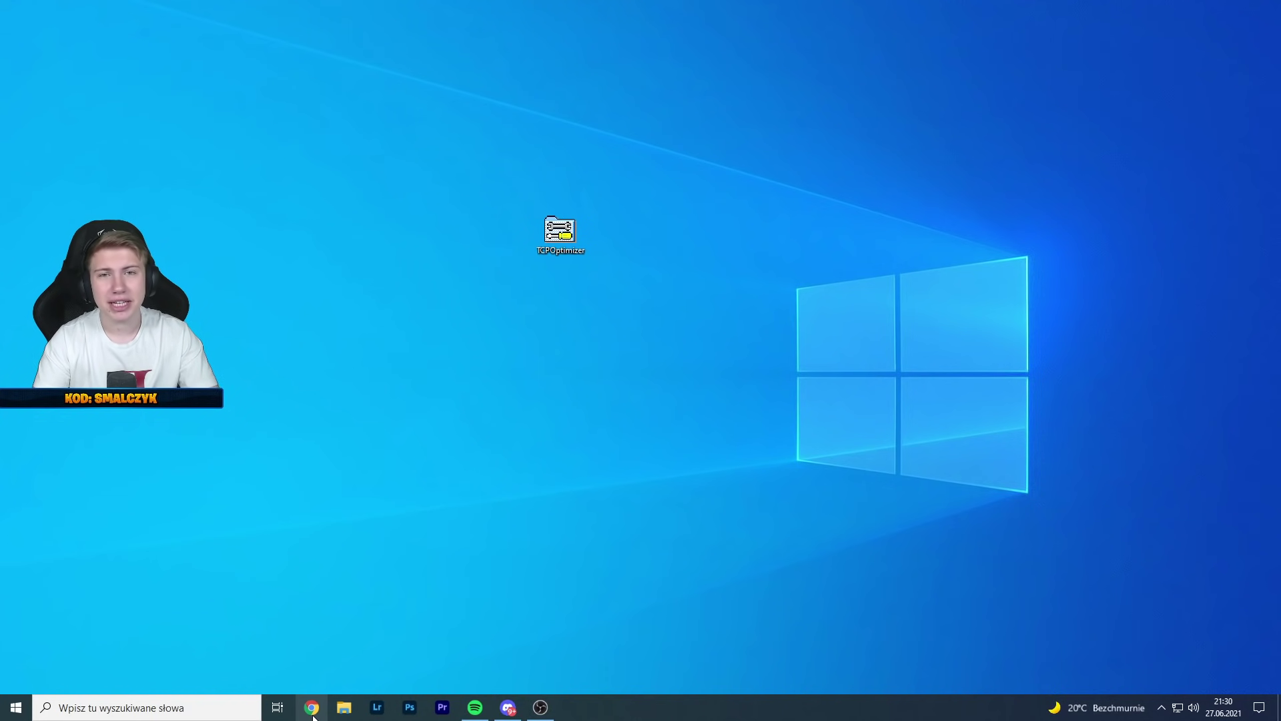
{"action": "left_click", "coordinate": [312, 708]}
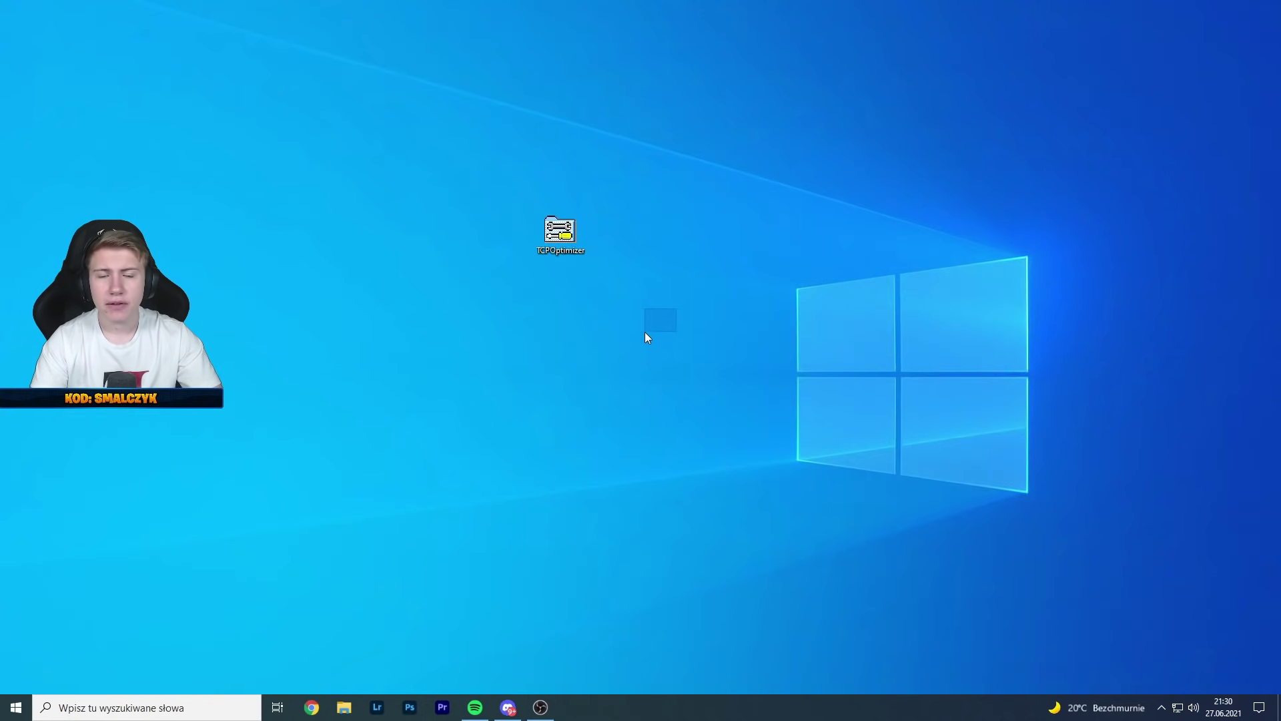
Launch TCPOptimizer from the desktop and review its advanced and general settings
{"action": "double_click", "coordinate": [557, 234]}
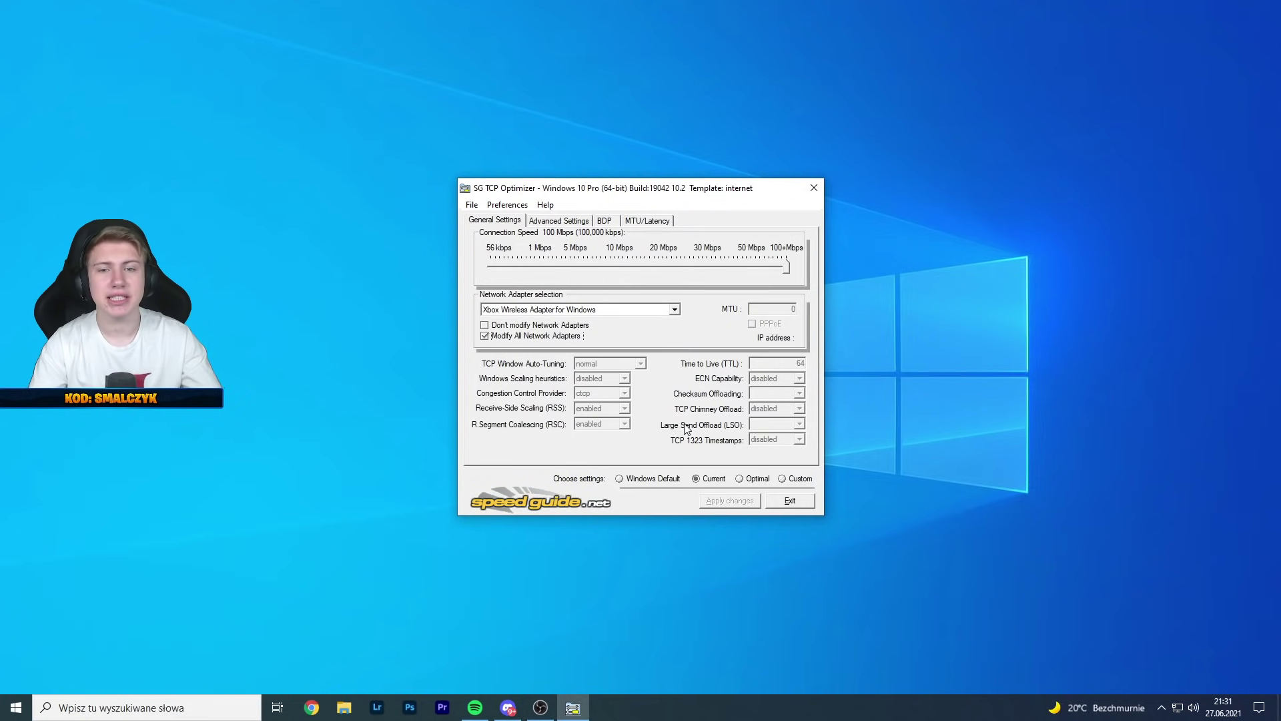
{"action": "left_click", "coordinate": [544, 223]}
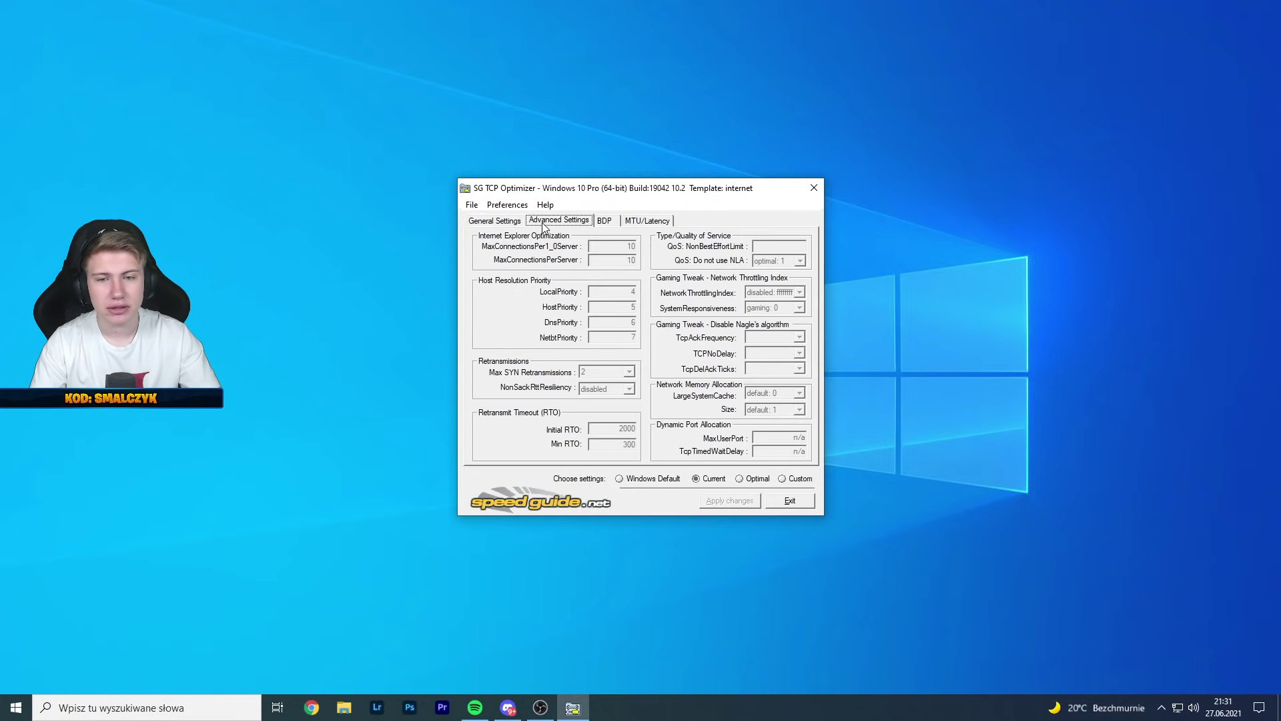
{"action": "left_click", "coordinate": [485, 221]}
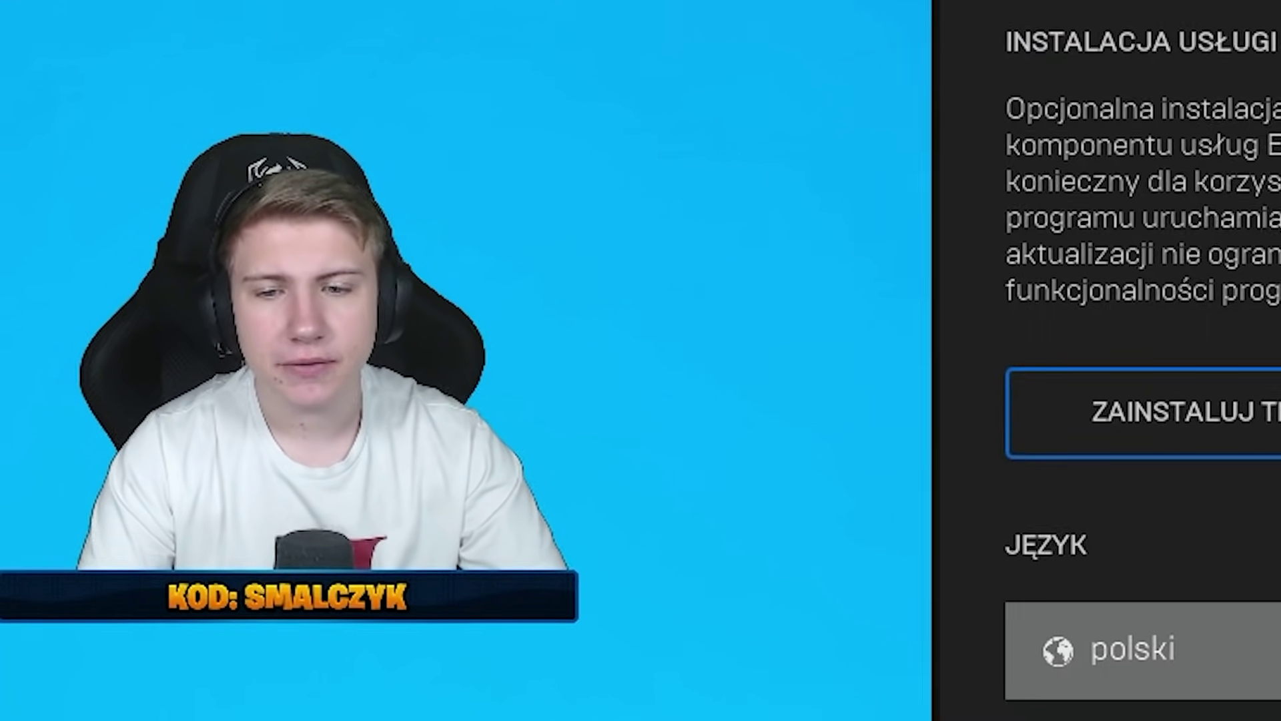
Enable Fortnite's additional command line arguments (Dodatkowe argumenty wiersza polecenia) in the launcher settings and set them to /AllowAllPackets
{"action": "scroll", "coordinate": [1101, 361], "scroll_direction": "down", "scroll_amount": 5}
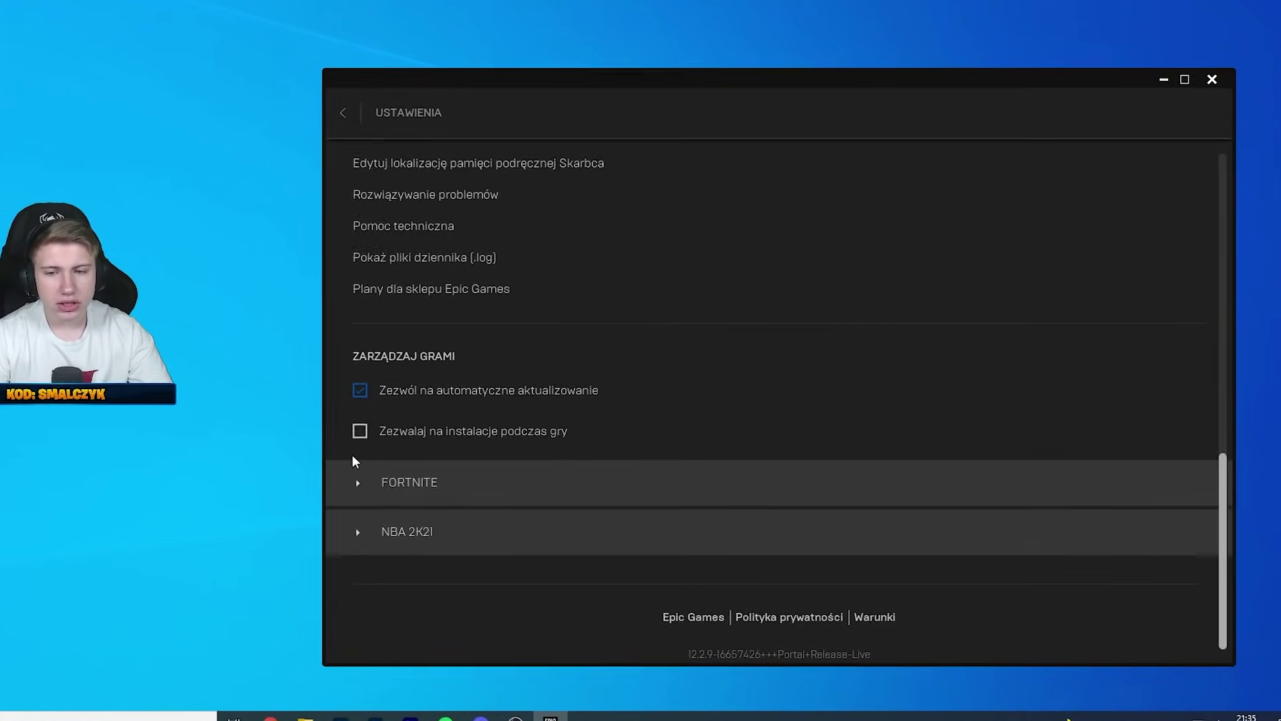
{"action": "left_click", "coordinate": [320, 487]}
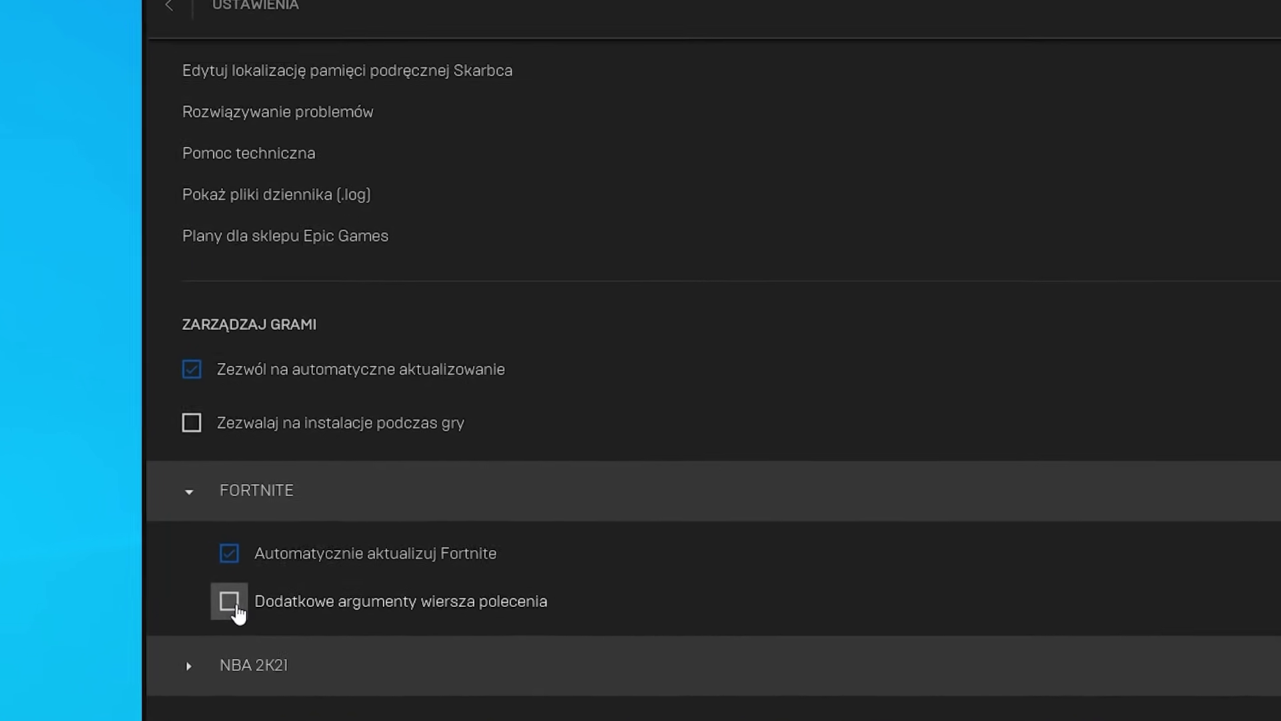
{"action": "left_click", "coordinate": [309, 584]}
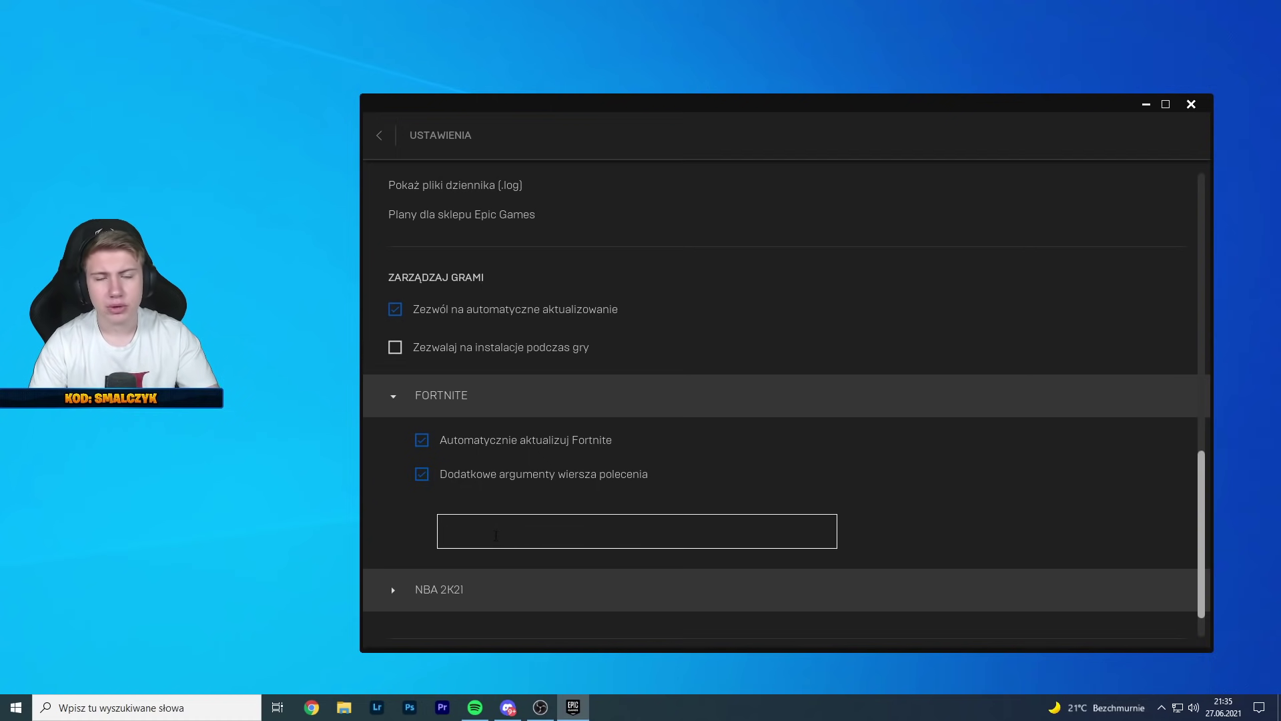
{"action": "type", "text": "/AllowAllPackets"}
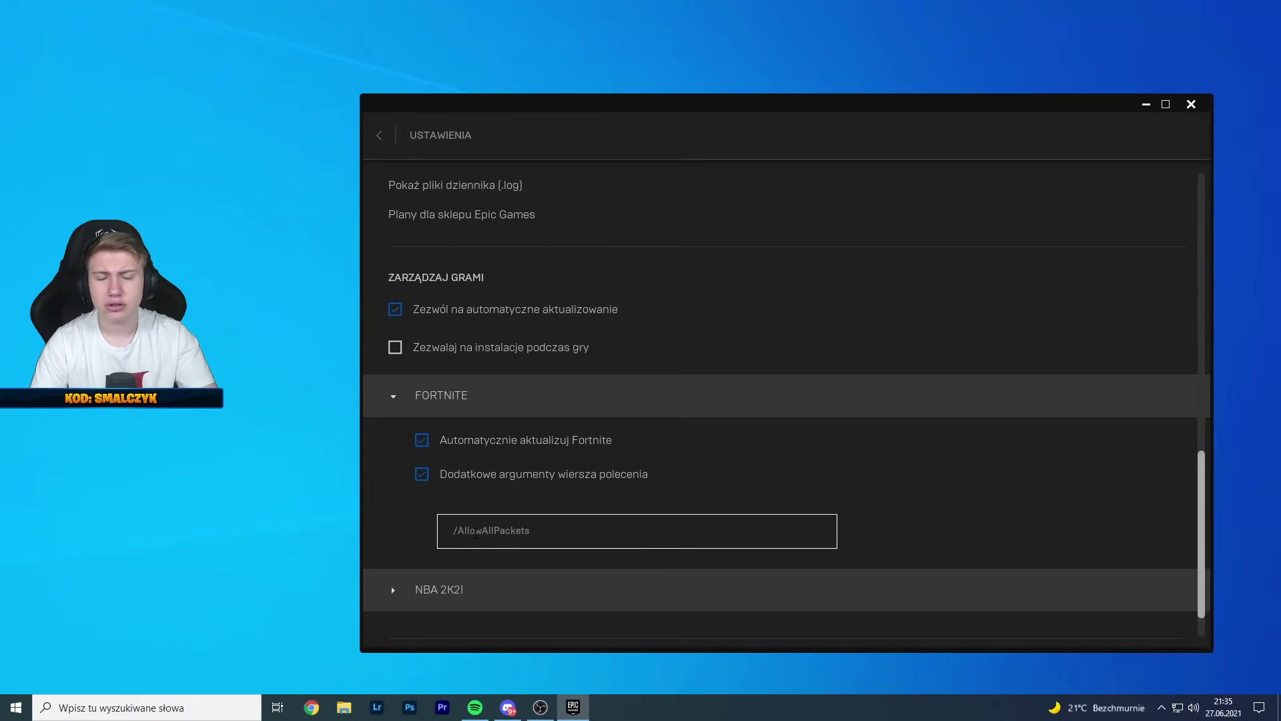
{"action": "left_click_drag", "start_coordinate": [530, 532], "coordinate": [446, 532]}
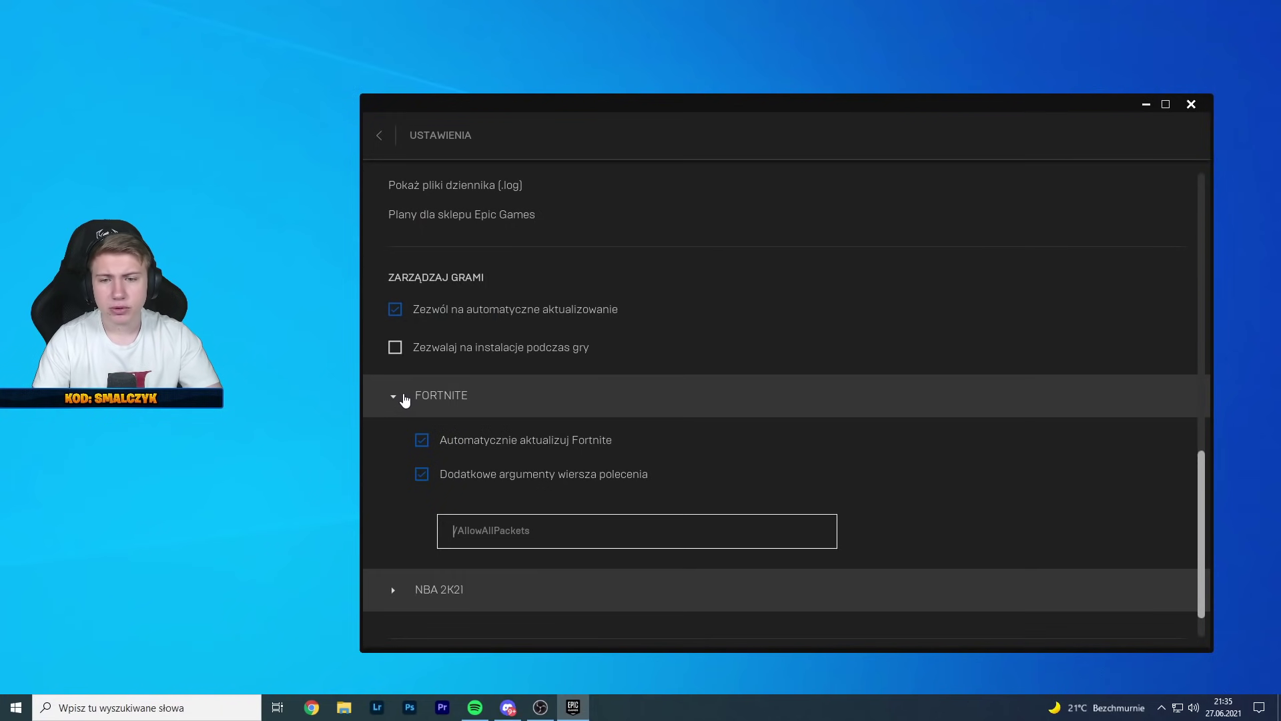
{"action": "left_click", "coordinate": [393, 396]}
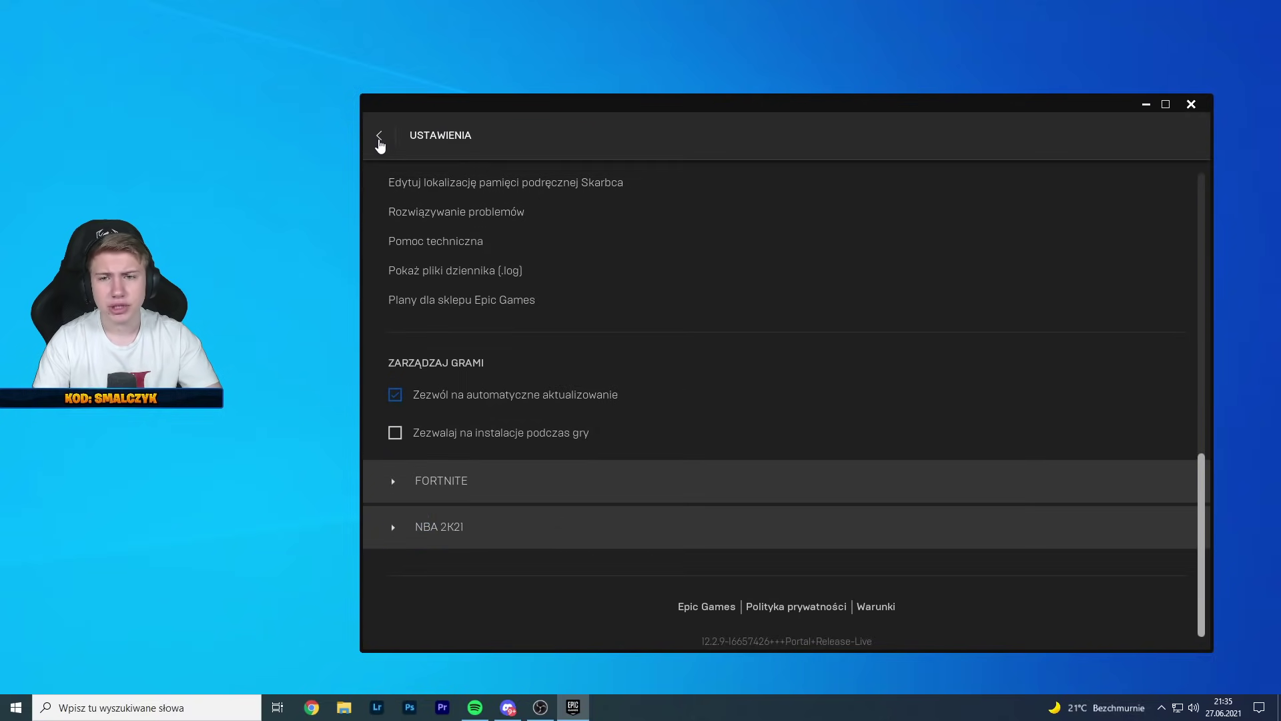
Leave the launcher settings and open the context options for Fortnite in the game library
{"action": "left_click", "coordinate": [377, 136]}
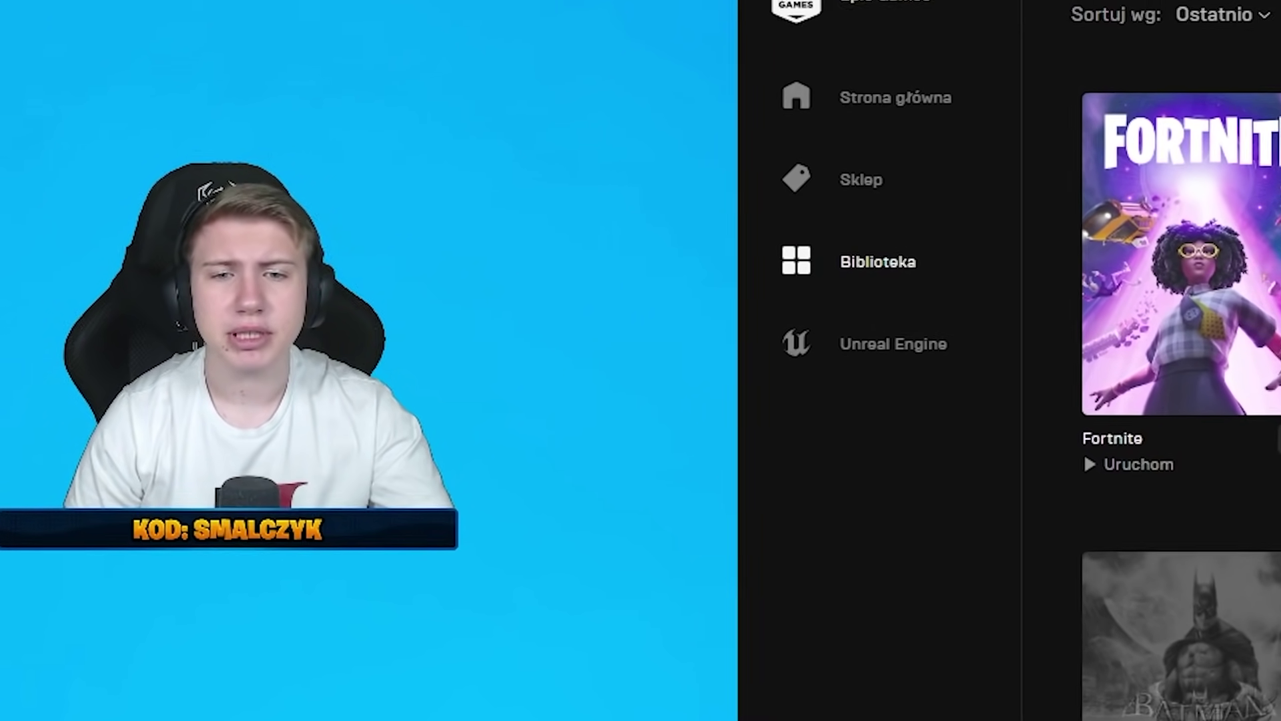
{"action": "left_click", "coordinate": [1149, 423]}
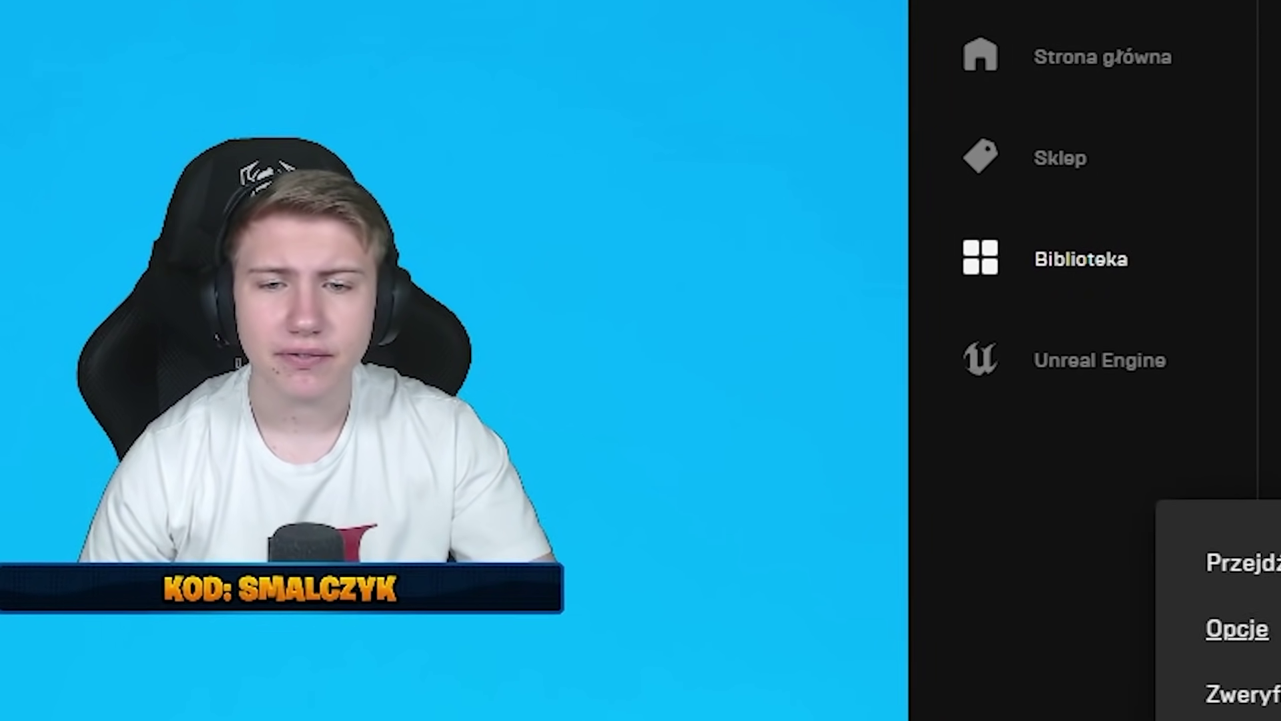